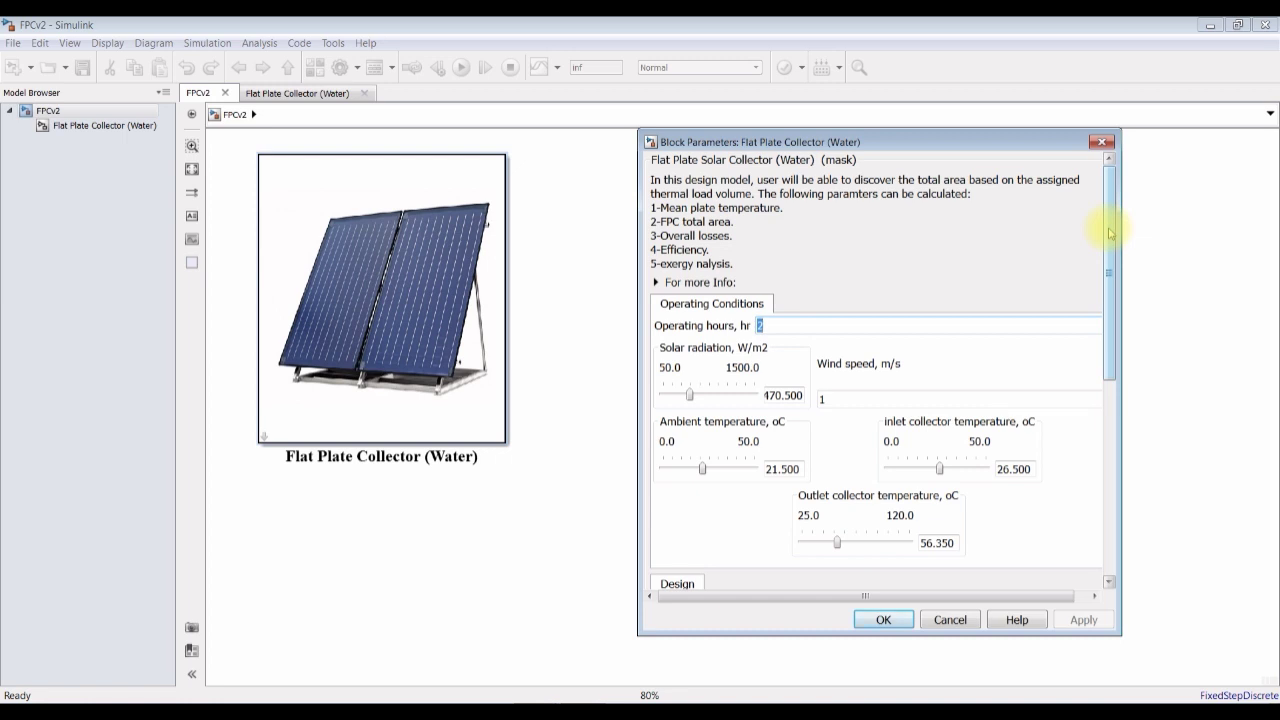
Expand the additional information section in the Flat Plate Collector (Water) block parameters.
scroll(1100, 245, "down", 1)
scroll(1105, 250, "up", 1)
left_click(763, 320)
left_click_drag(757, 322, 710, 288)
left_click(709, 282)
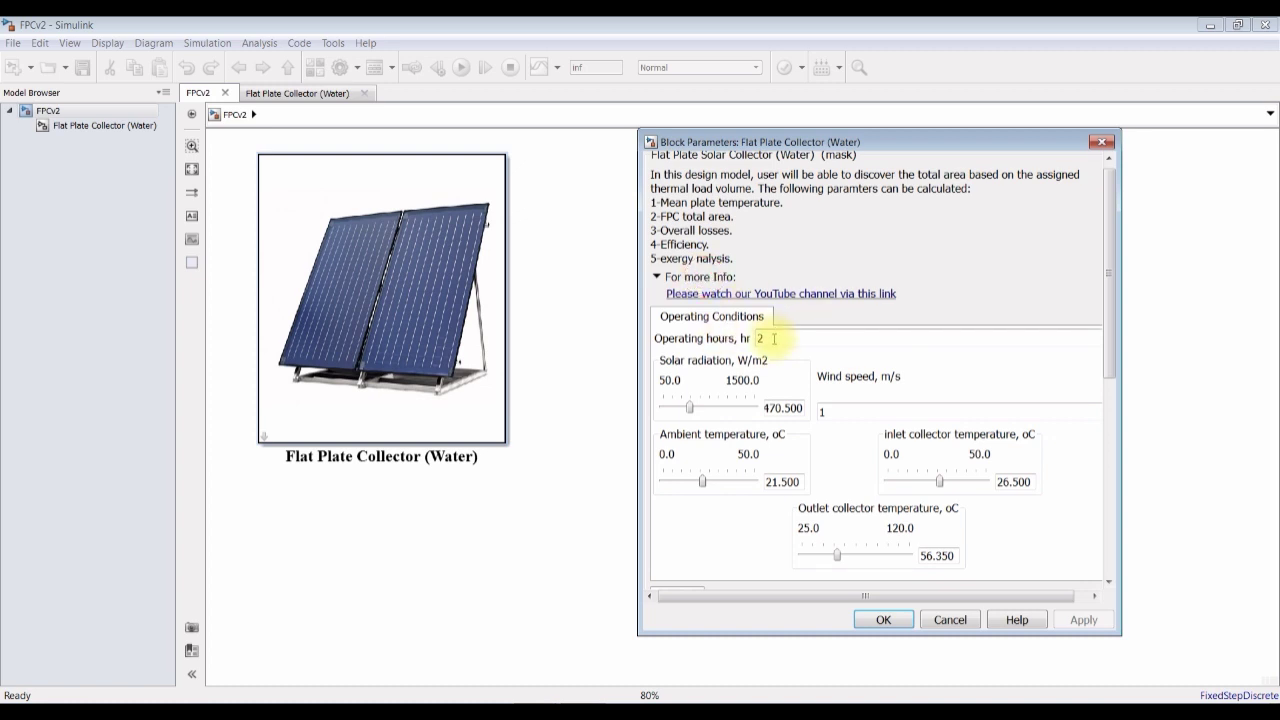
Set the collector's operating hours to 5 in the operating conditions.
scroll(1106, 345, "down", 1)
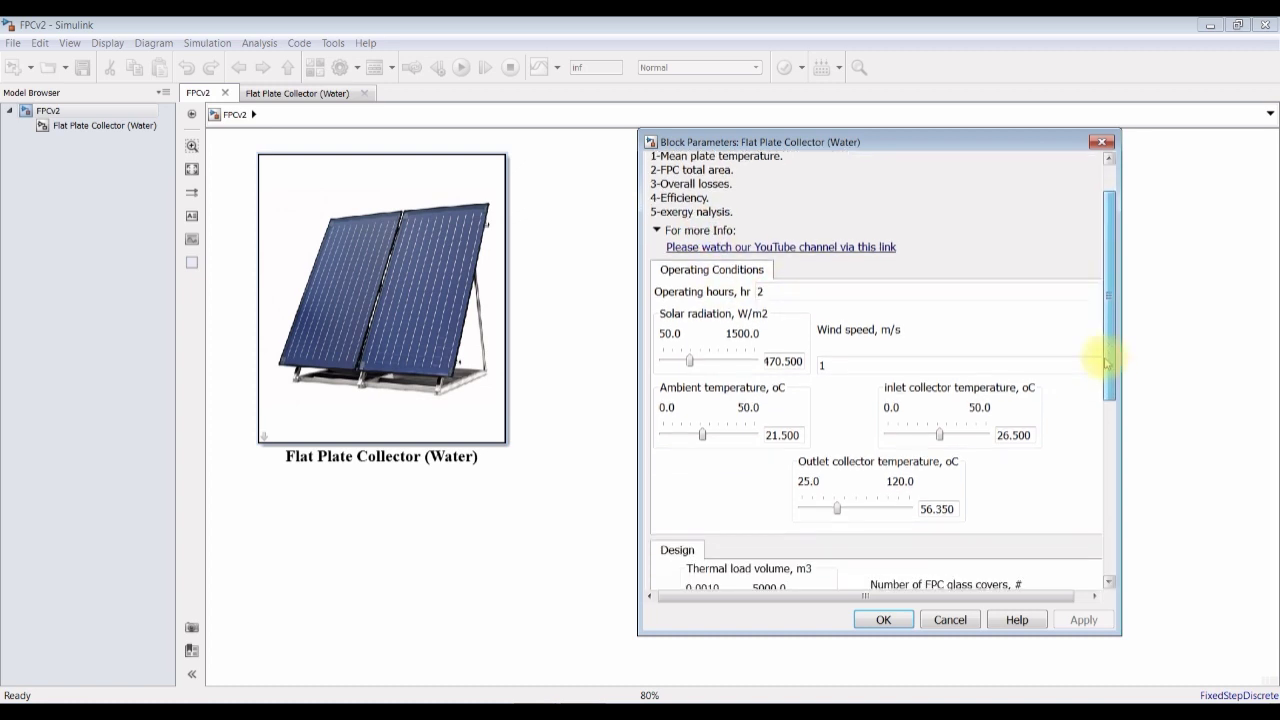
double_click(784, 291)
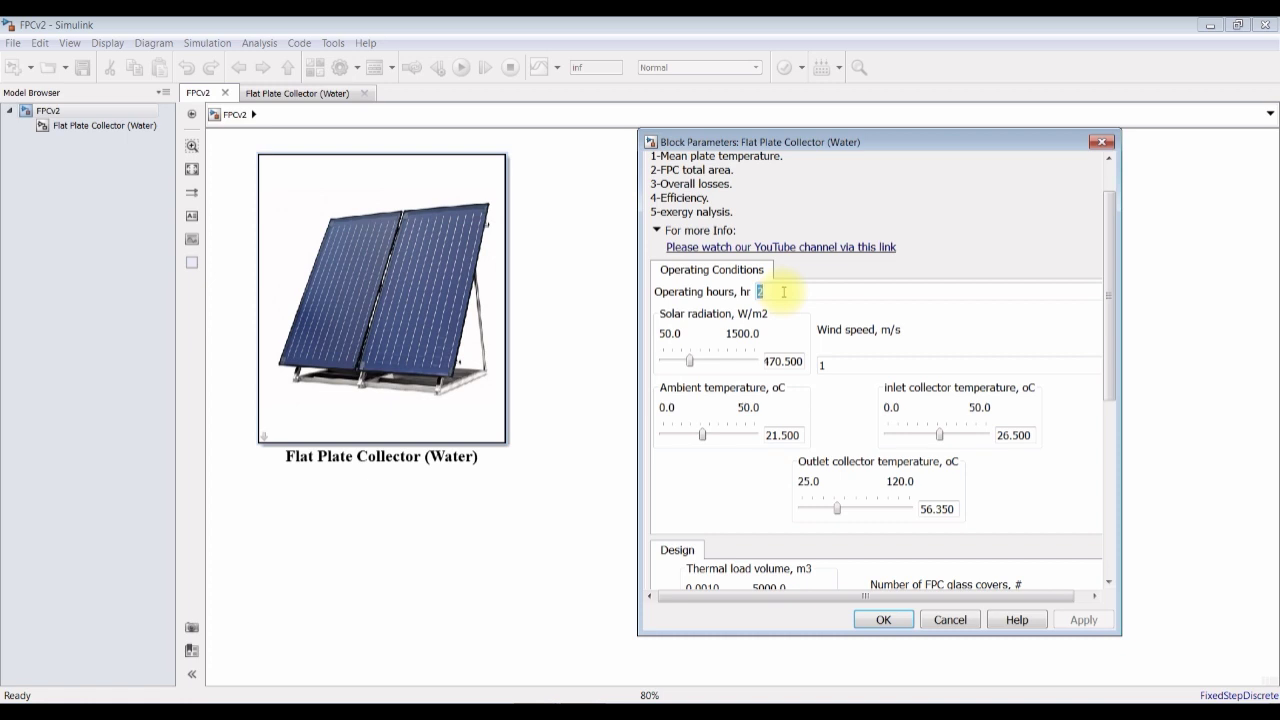
type("5")
double_click(778, 361)
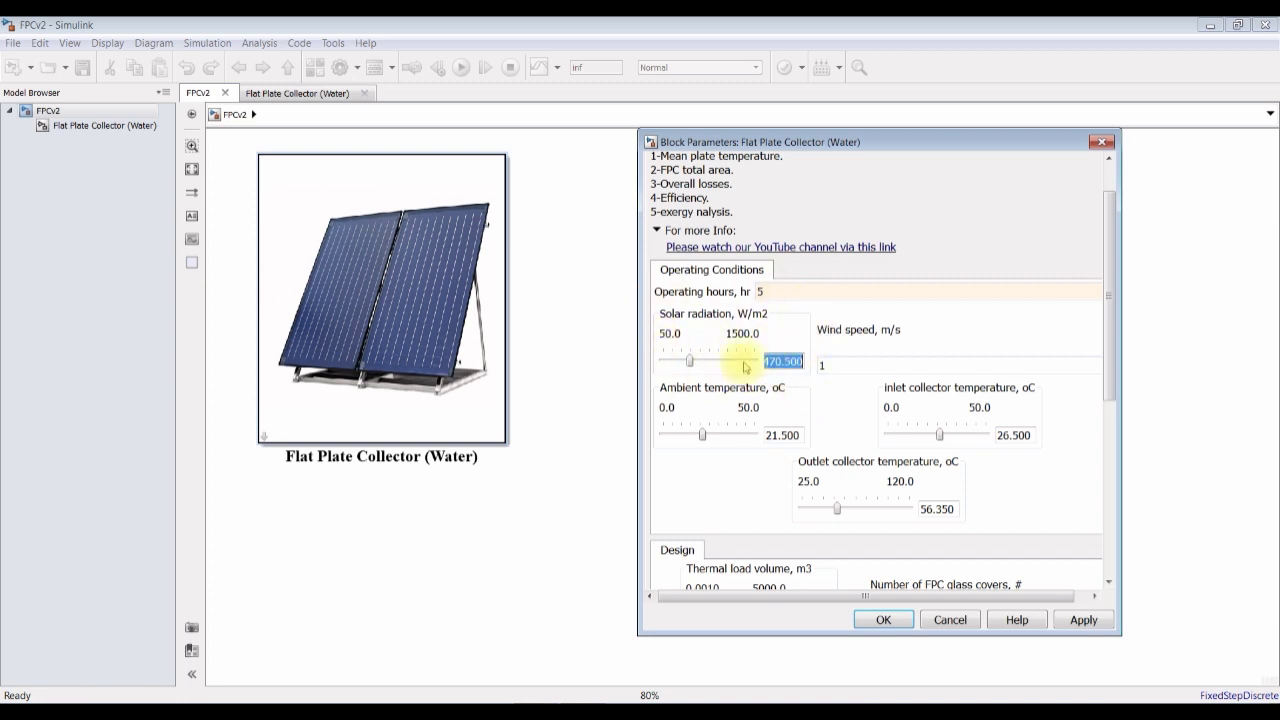
double_click(853, 363)
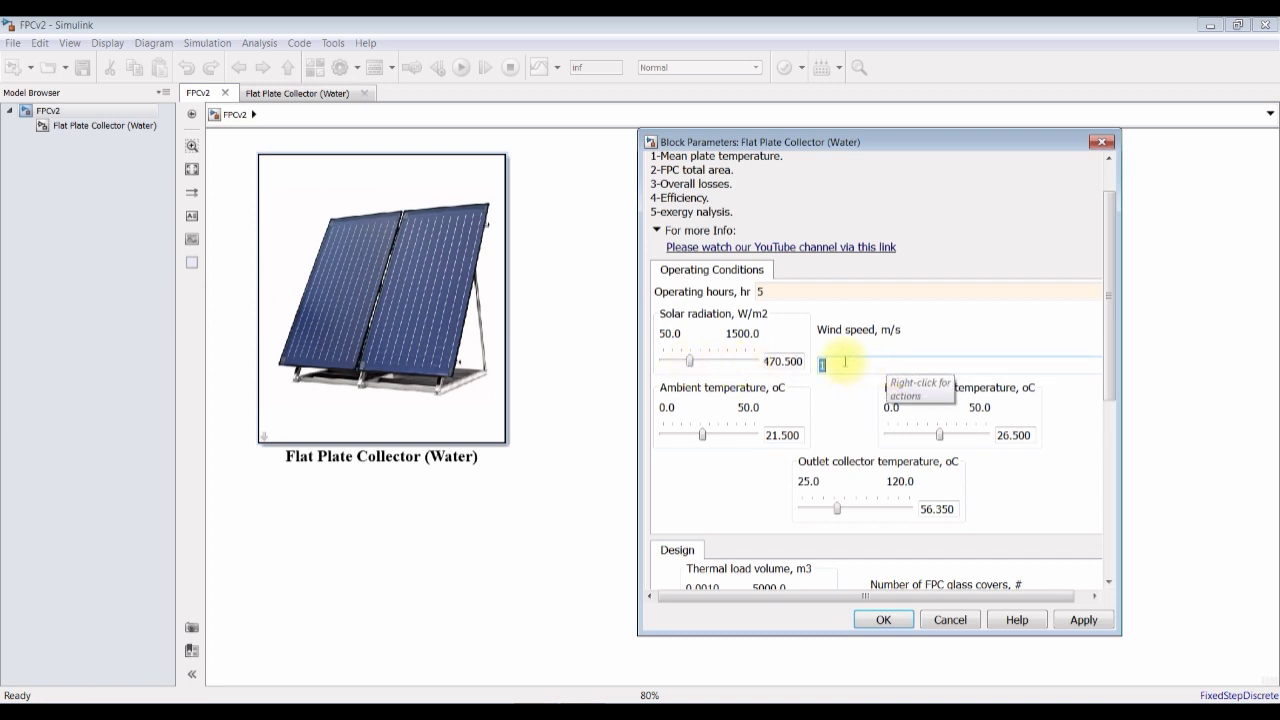
type("[1 2 3")
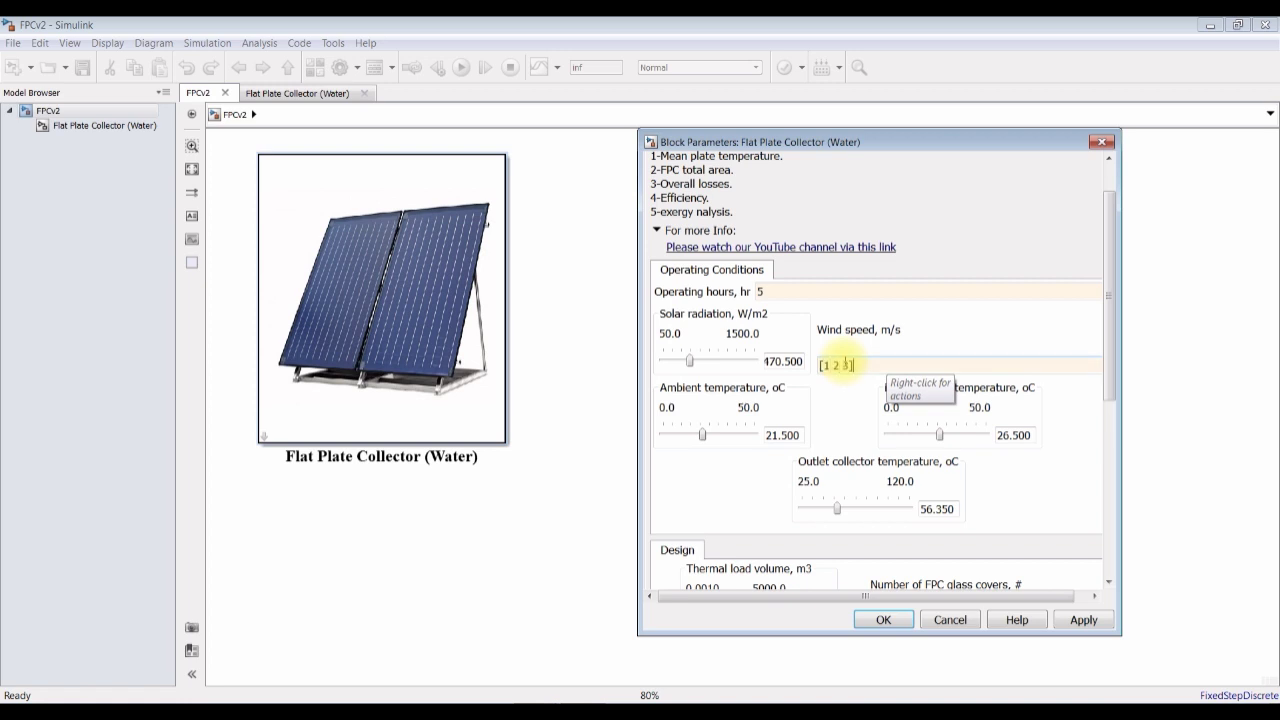
key("BackSpace")
key("BackSpace")
key("BackSpace")
key("BackSpace")
key("BackSpace")
key("BackSpace")
key("BackSpace")
Set the wind speed to 0.5 m/s and the solar radiation to 300 W/m2.
type("0")
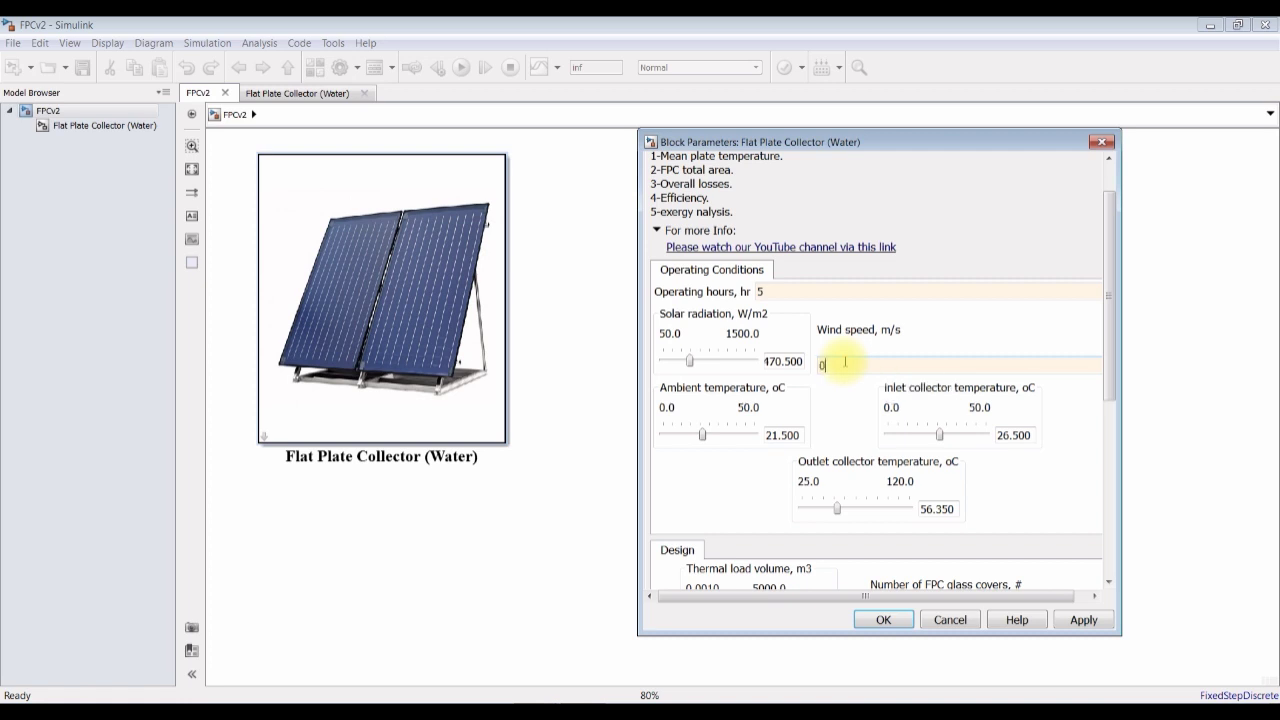
type(".5")
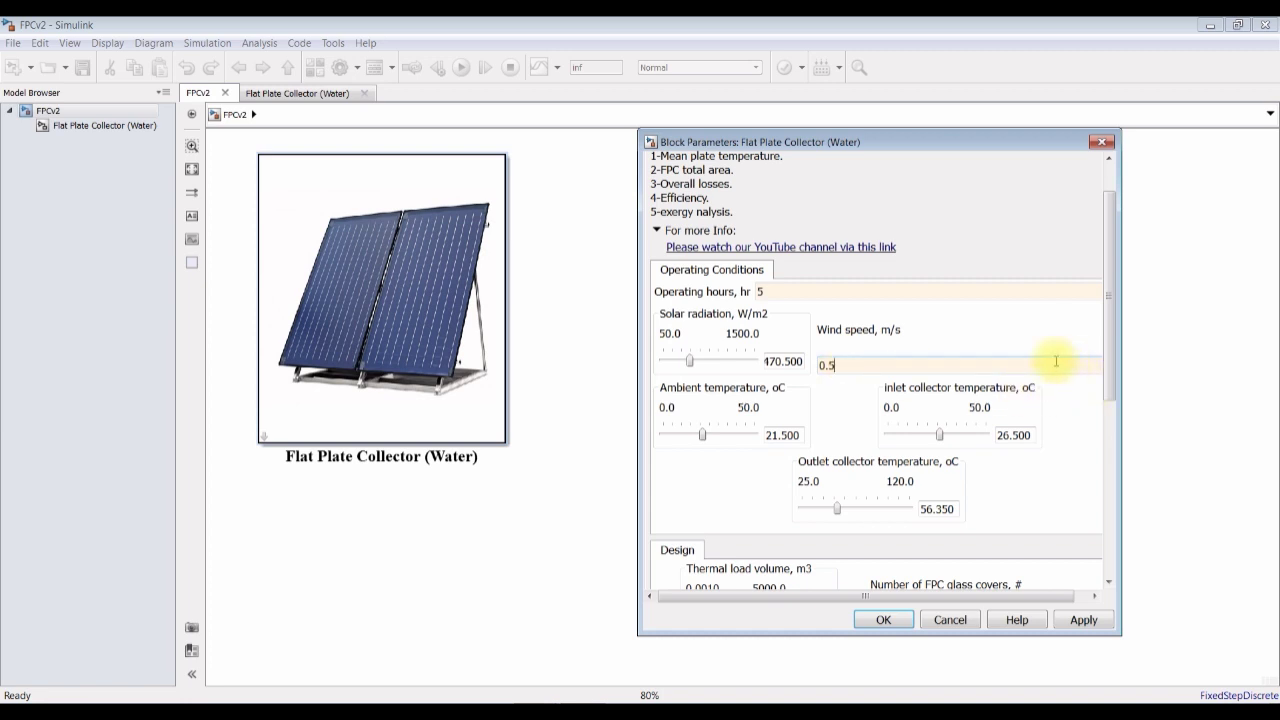
double_click(783, 361)
type("300")
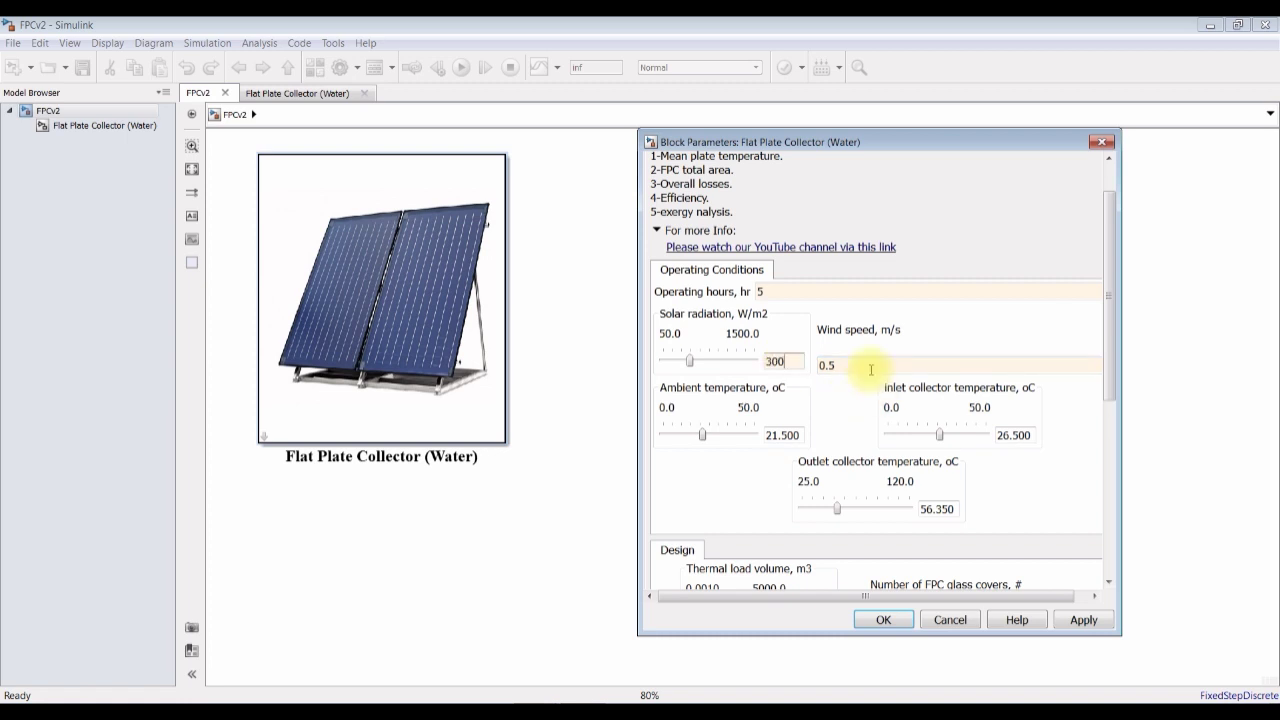
Set the ambient temperature to 20 °C, the inlet collector temperature to 22 °C and the outlet collector temperature to 60 °C.
double_click(783, 435)
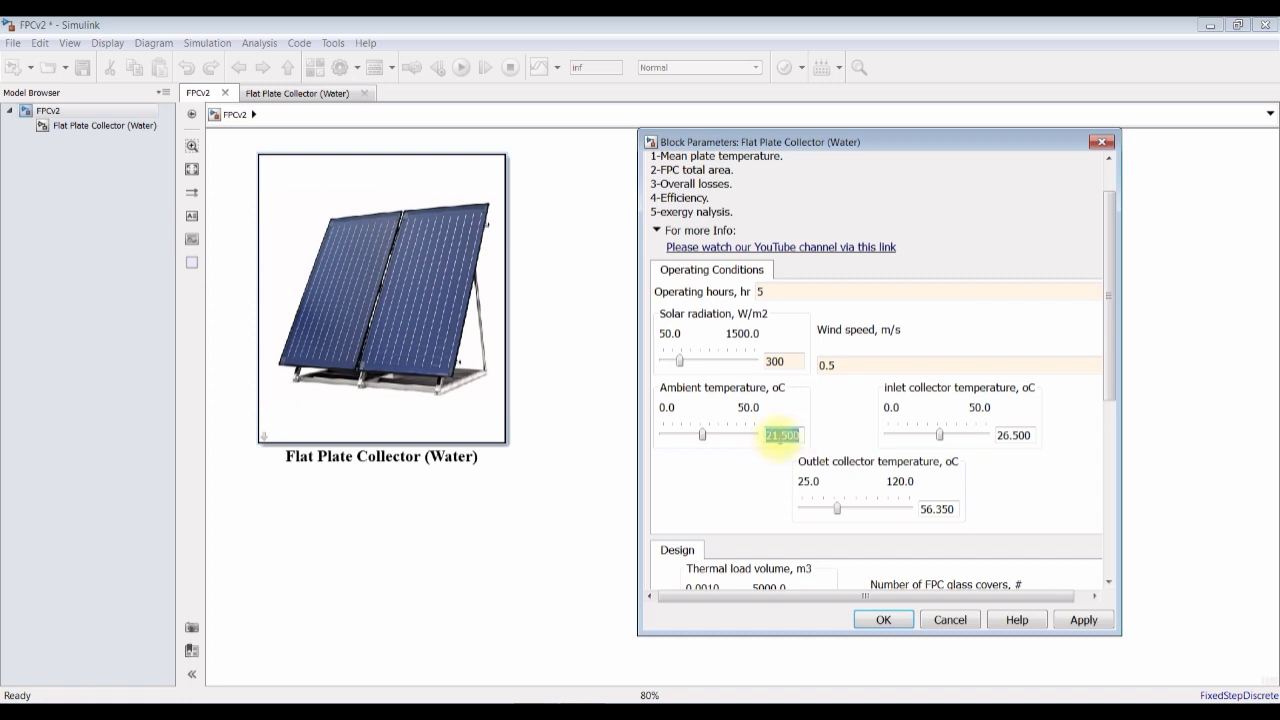
type("20")
double_click(1013, 436)
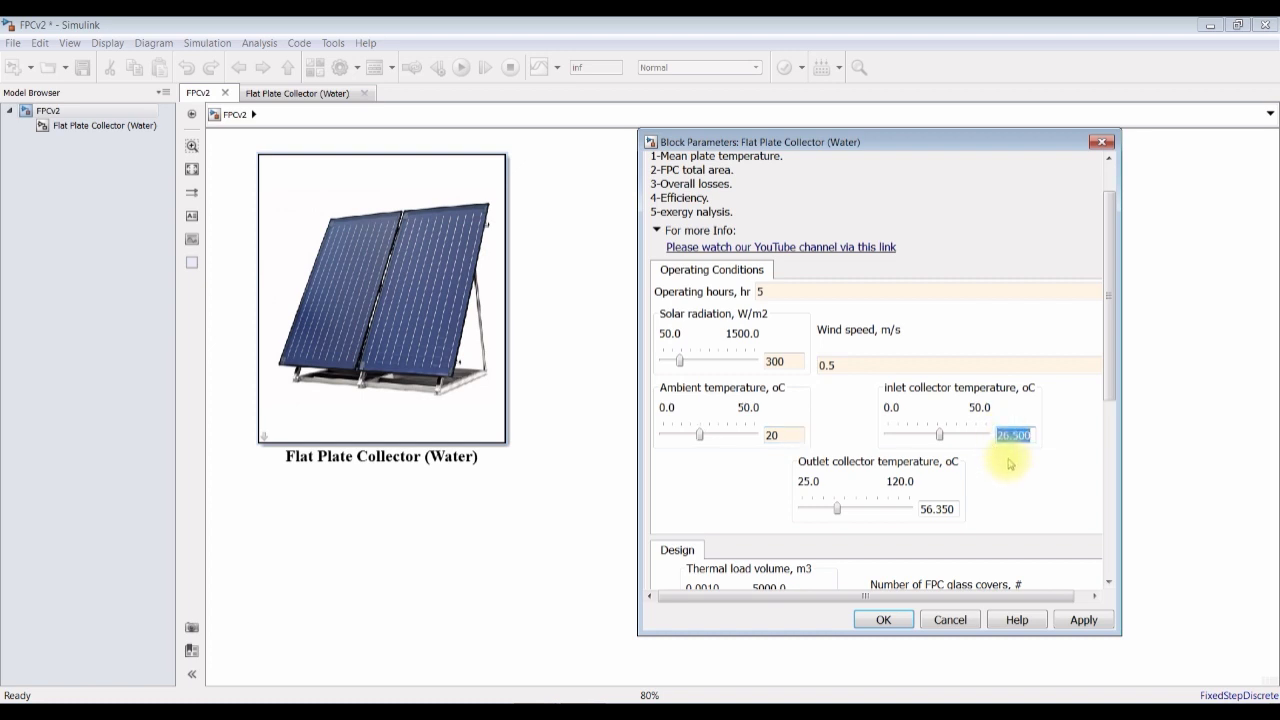
type("22")
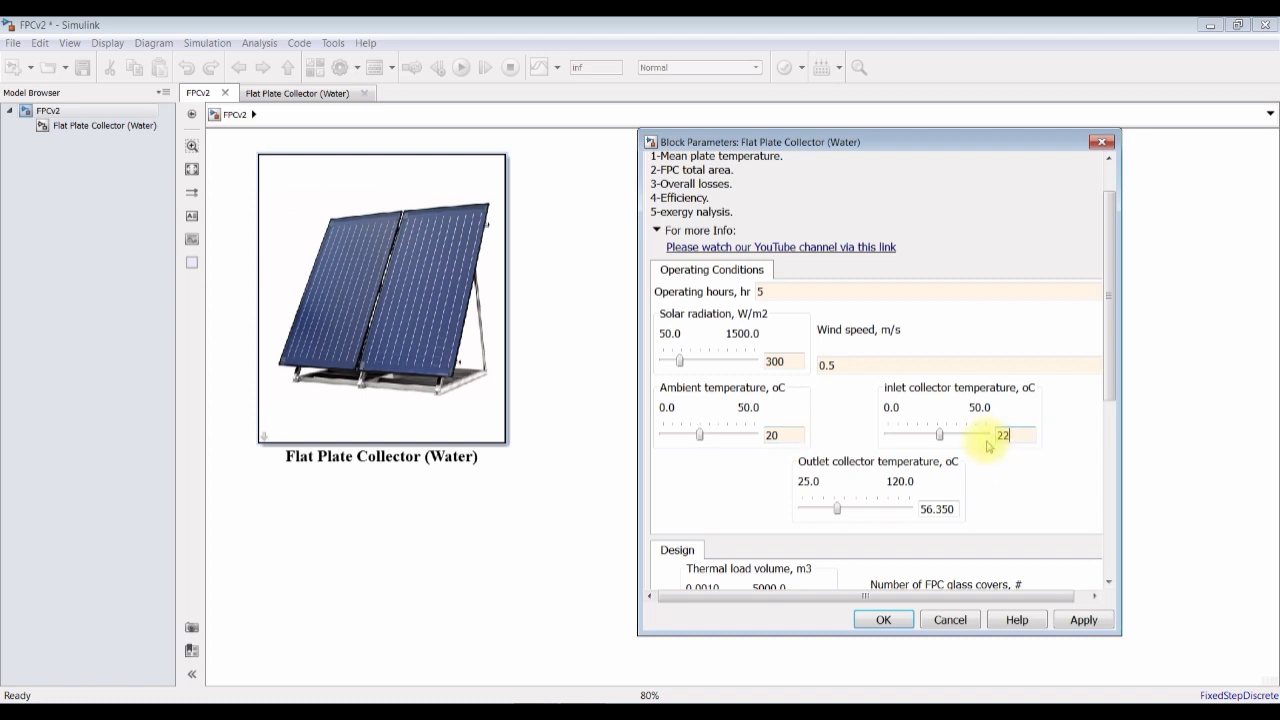
double_click(938, 509)
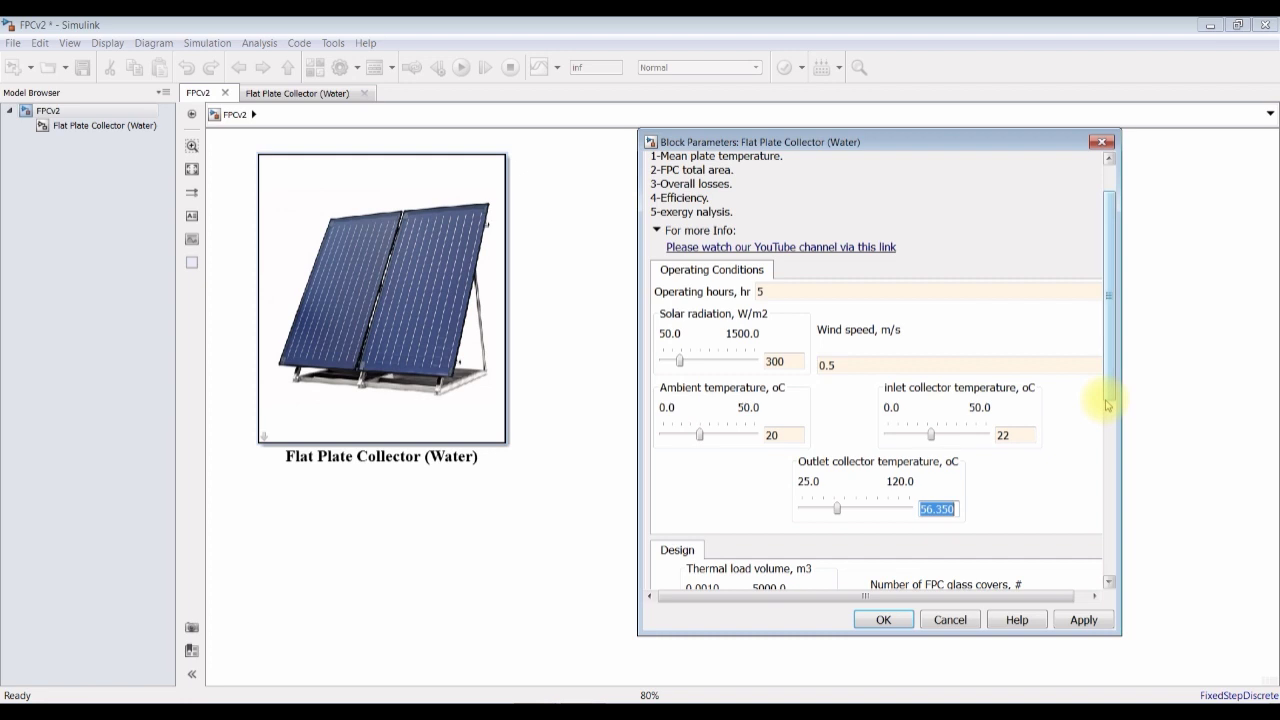
type("60")
Set the thermal load volume to 1 m3 in the collector's design parameters.
left_click_drag(1108, 372, 1108, 482)
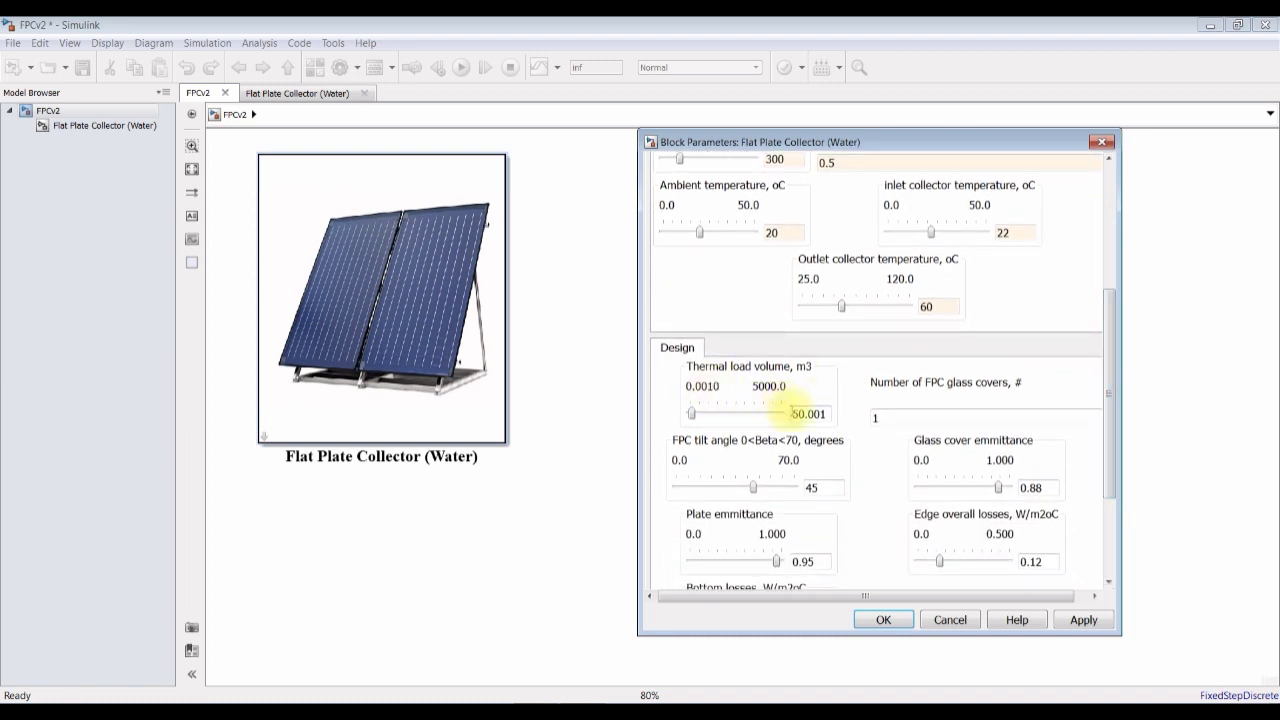
double_click(808, 413)
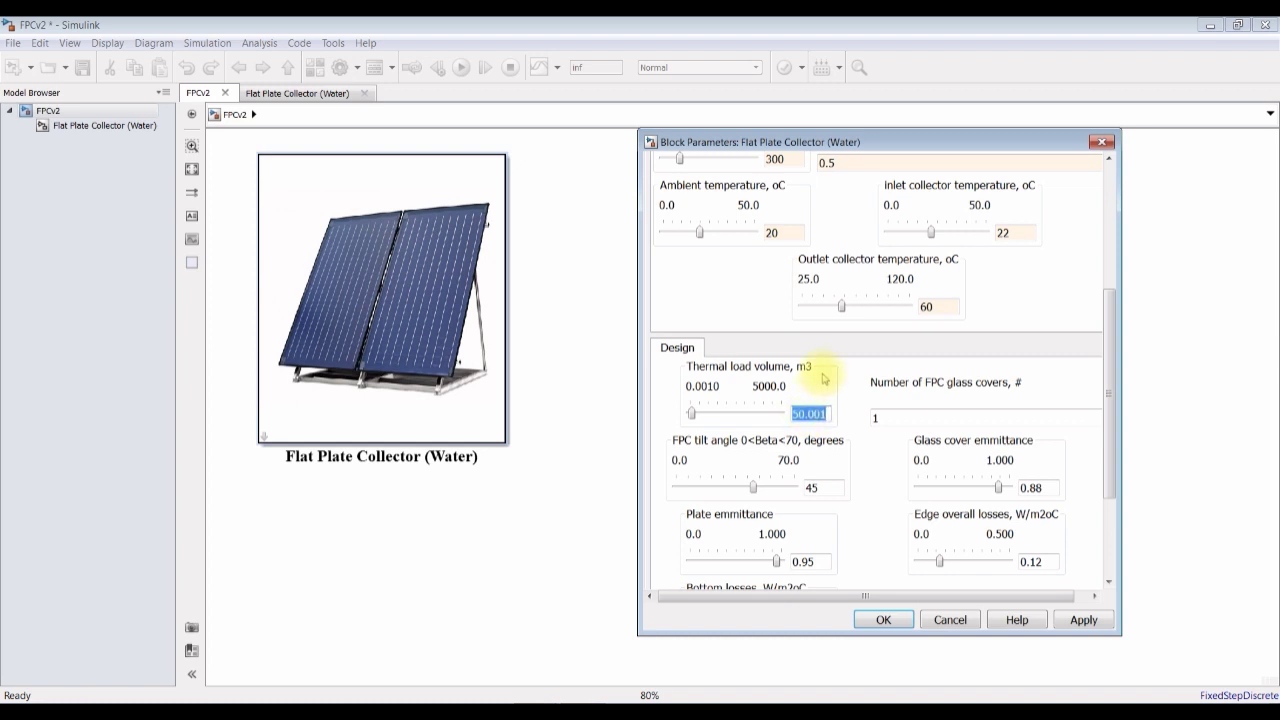
type("1")
double_click(901, 416)
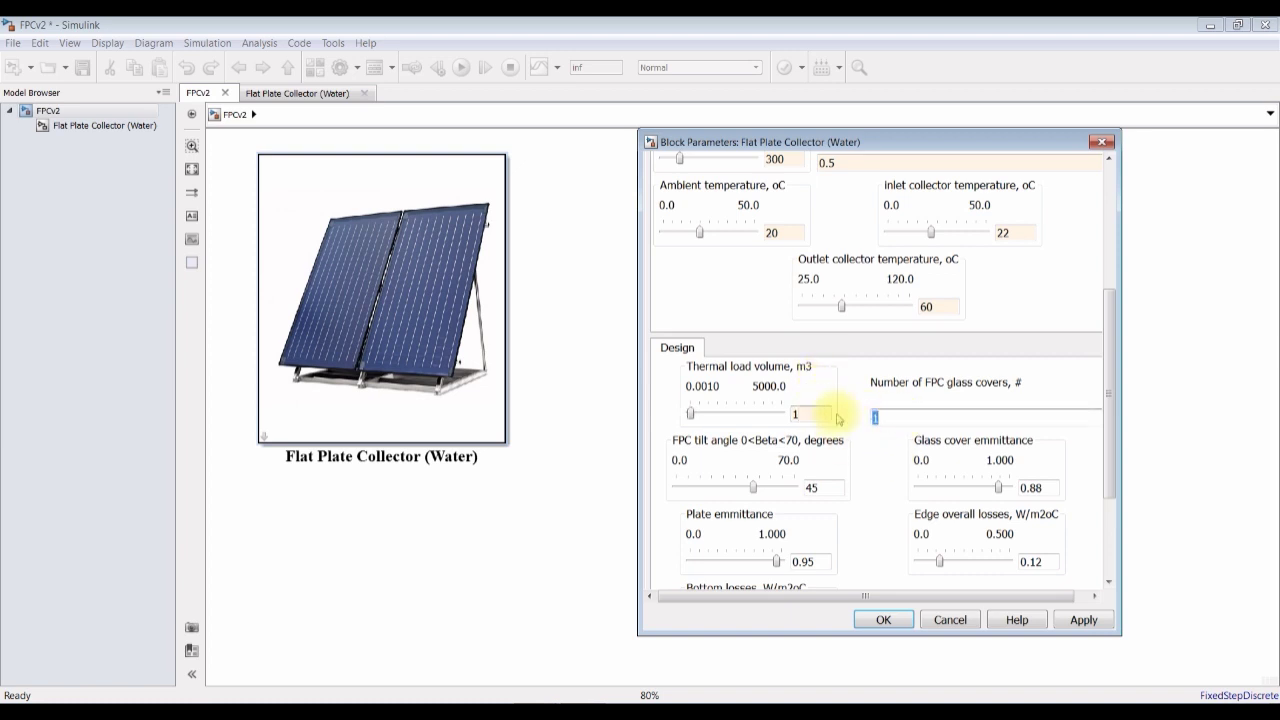
left_click_drag(1111, 417, 1105, 477)
double_click(897, 299)
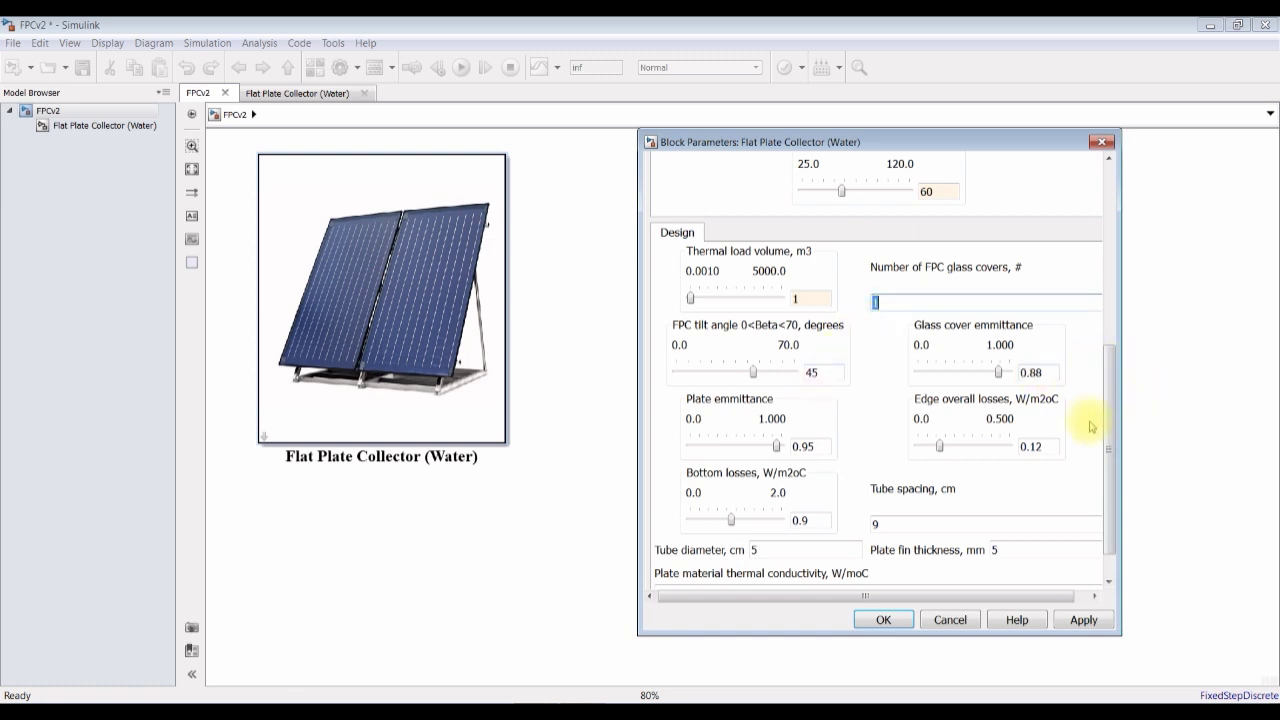
left_click_drag(1108, 435, 1108, 430)
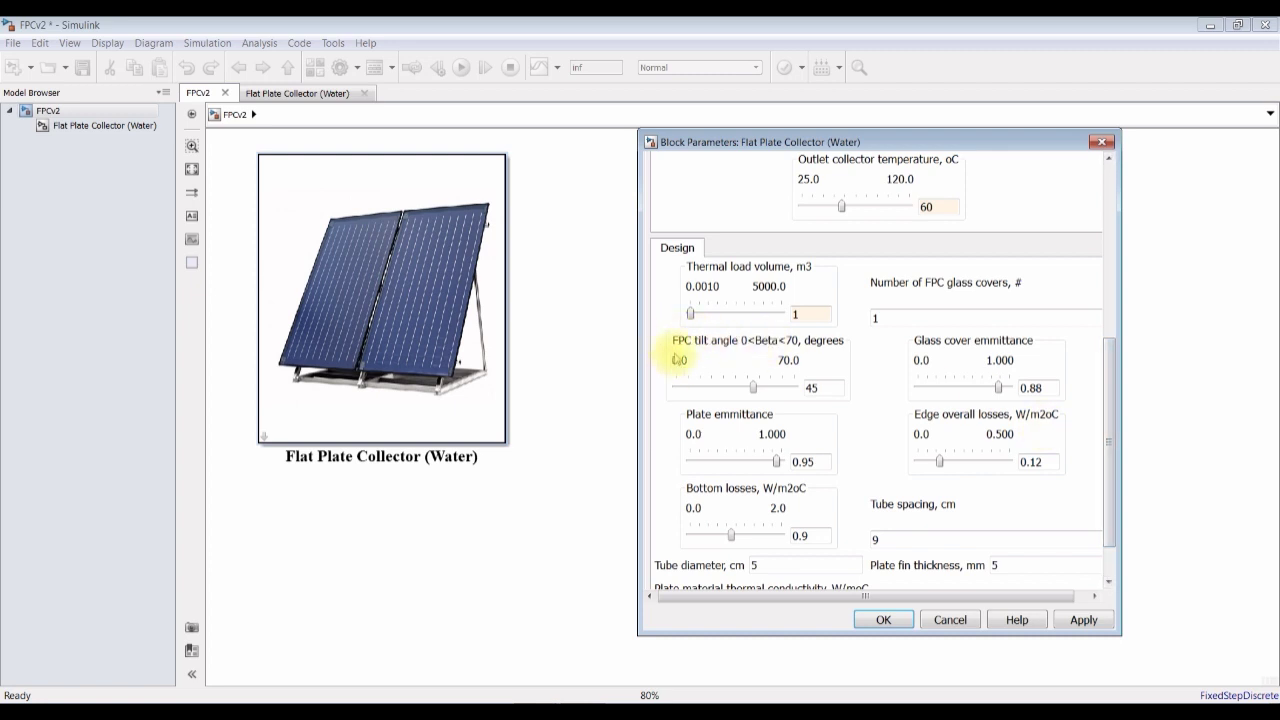
Set the flat plate collector's tilt angle to 30 degrees.
double_click(836, 387)
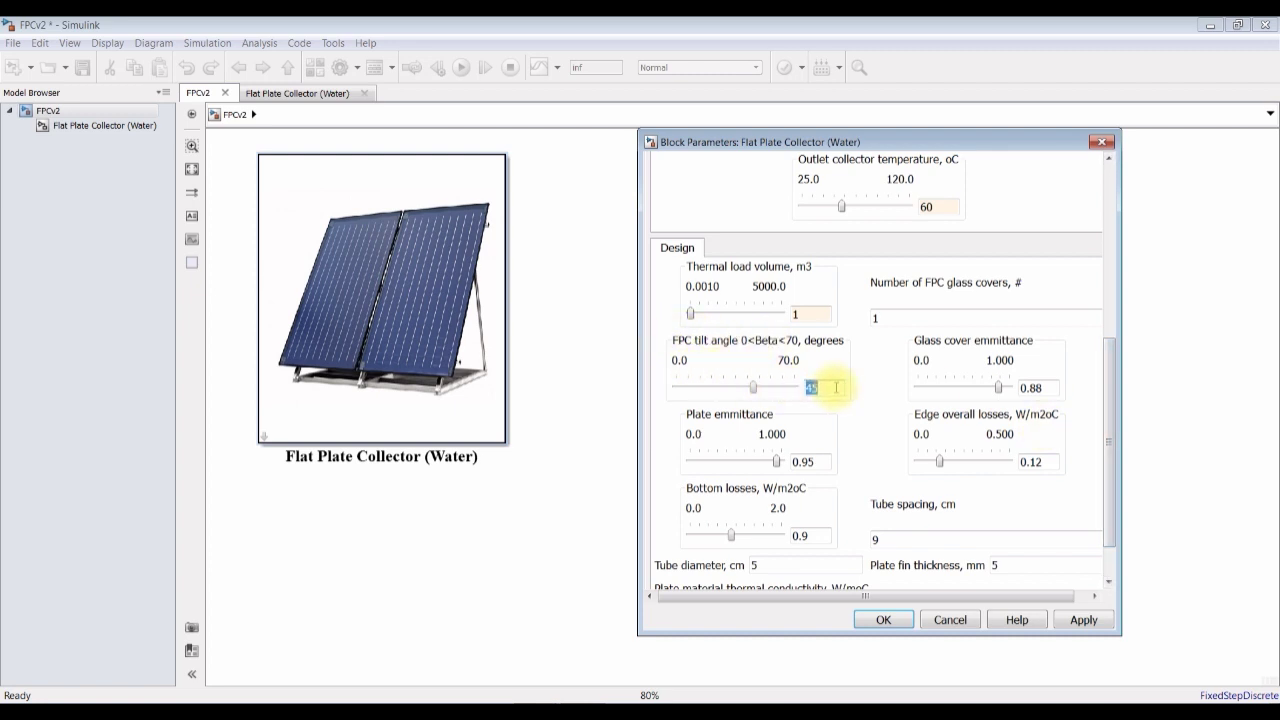
type("30")
key("Tab")
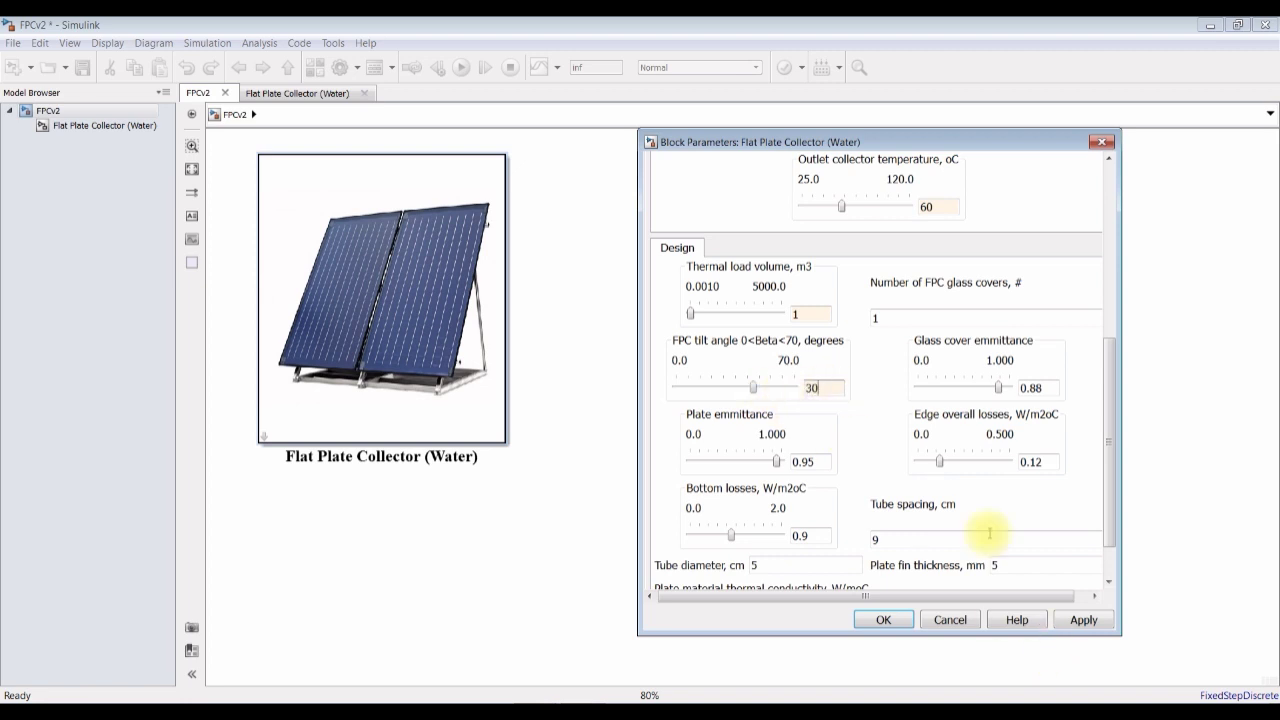
double_click(1040, 388)
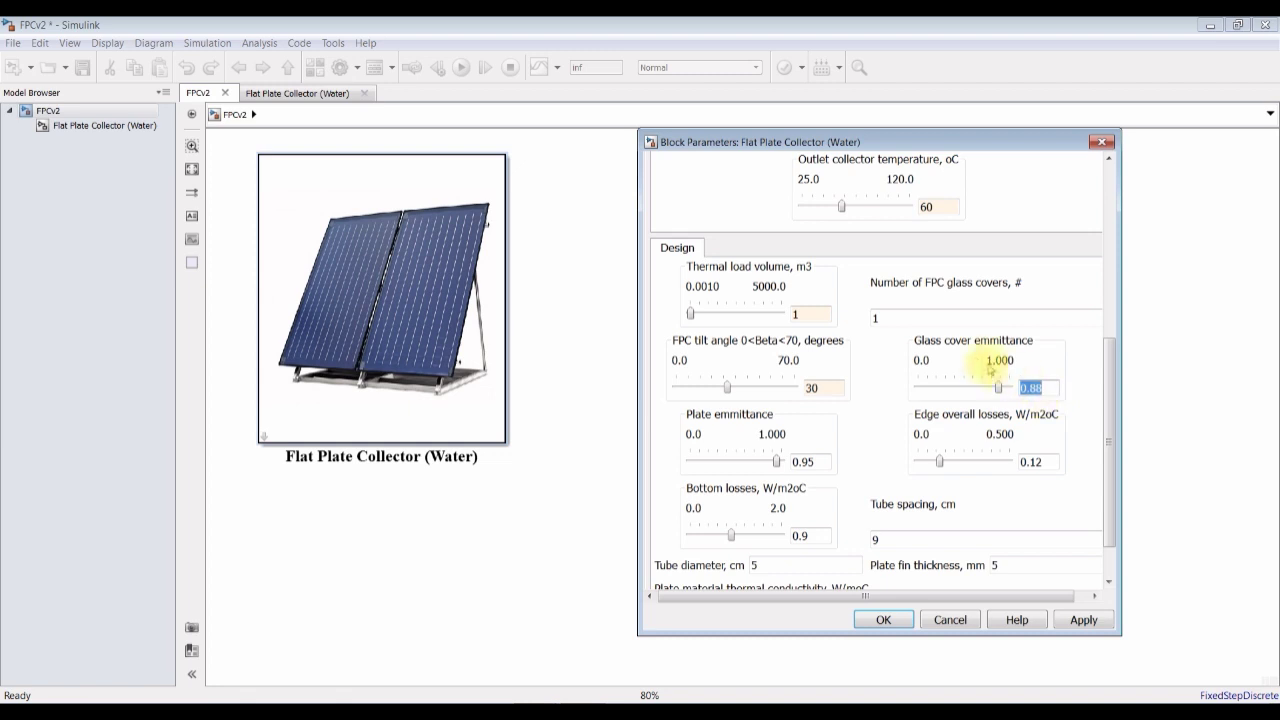
Set the plate emittance to 0.96 in the design parameters.
left_click_drag(1109, 407, 1110, 432)
double_click(805, 404)
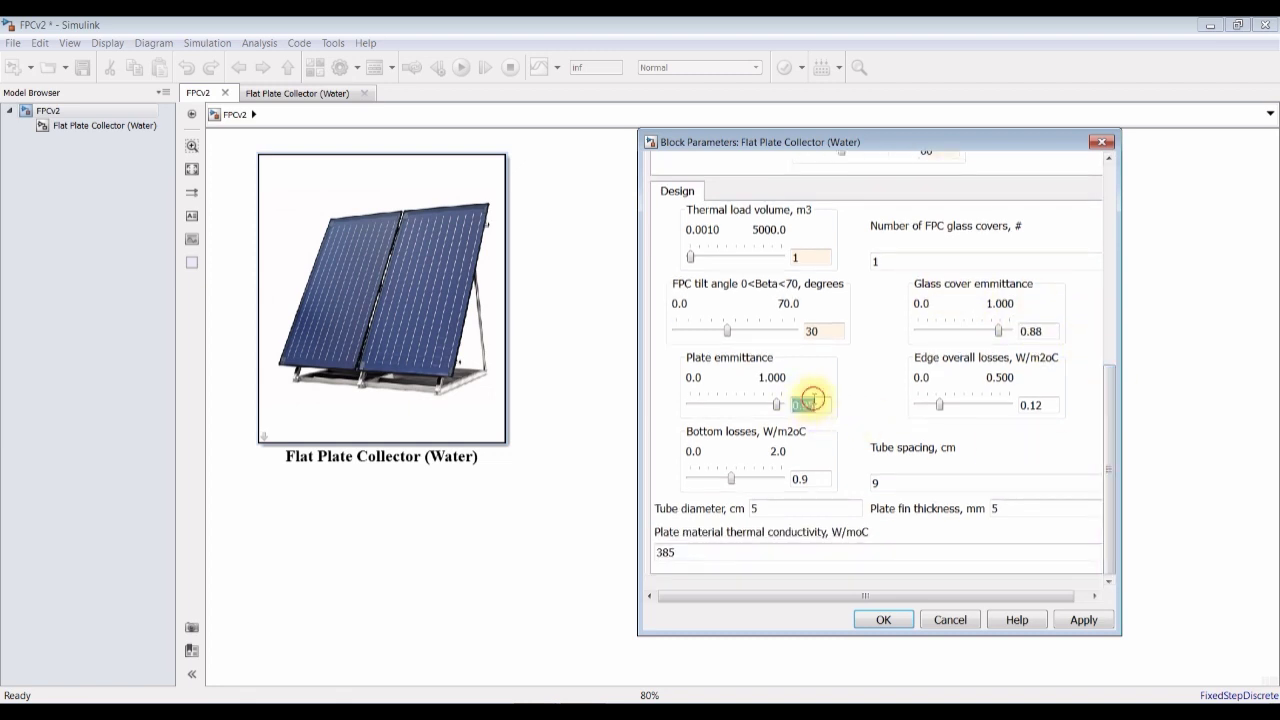
type("0.96")
double_click(1045, 405)
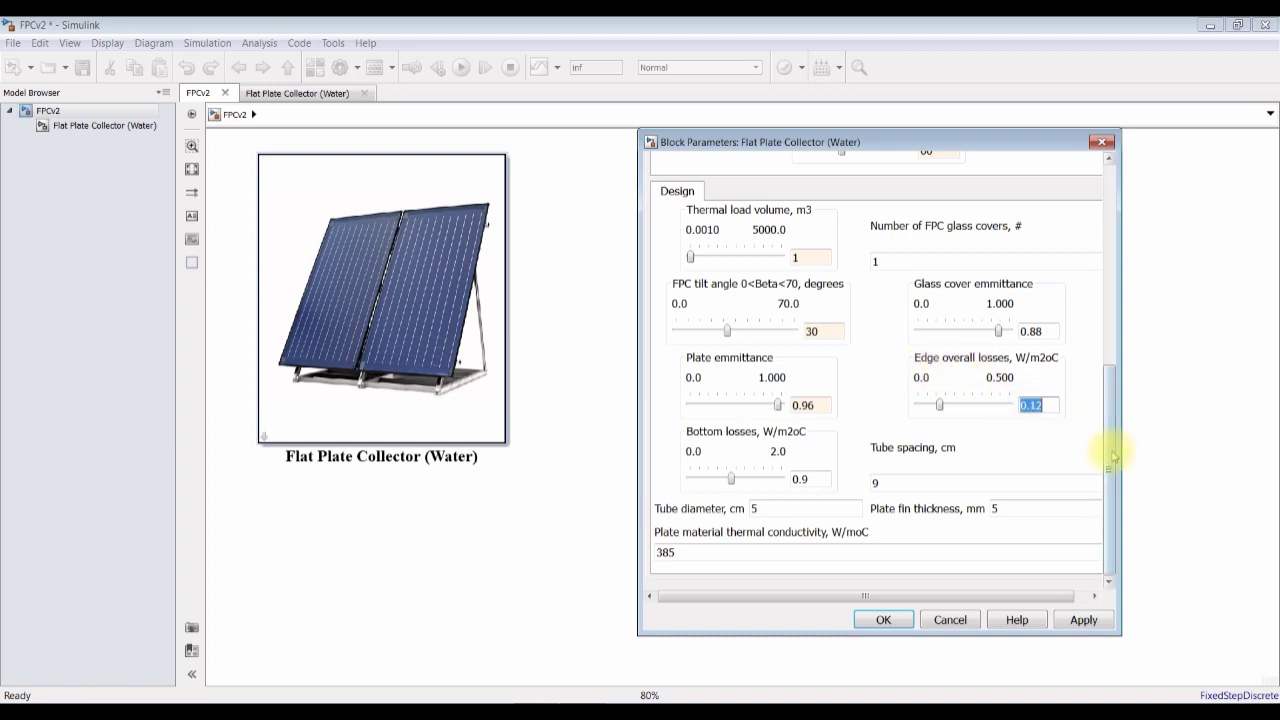
double_click(805, 479)
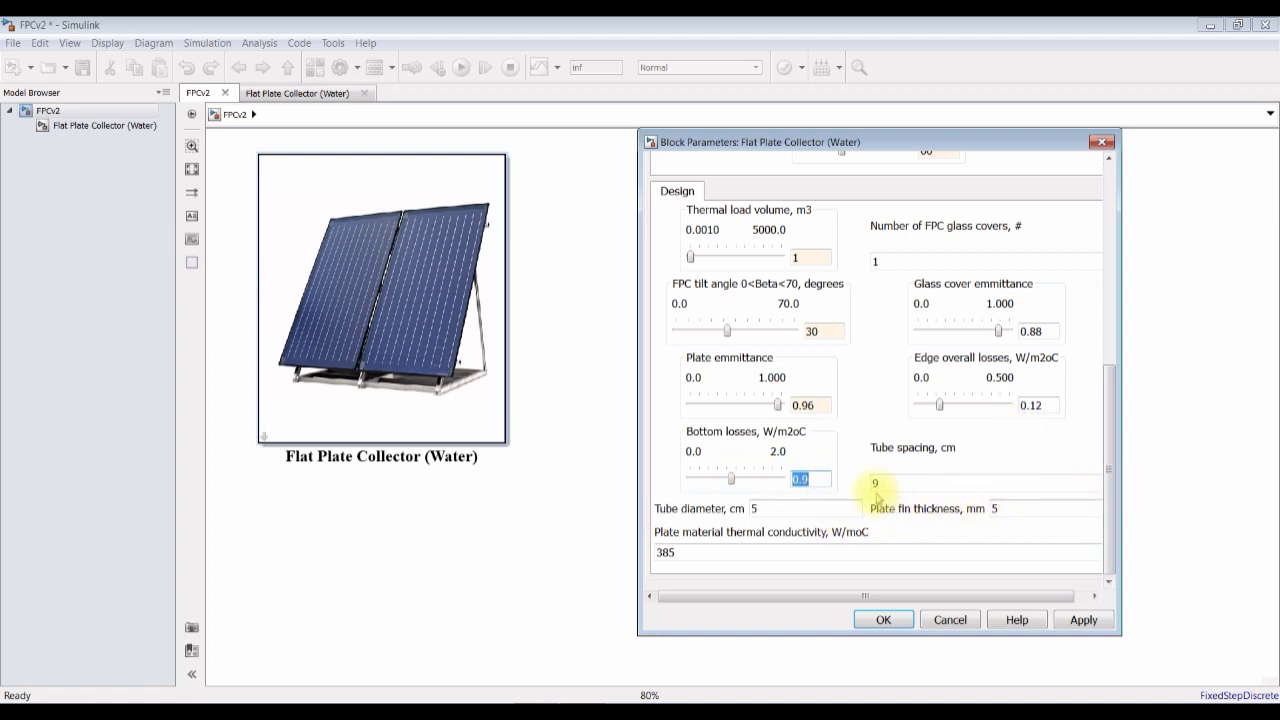
Set the tube spacing to 7 cm and the tube diameter to 2.5 cm.
double_click(911, 482)
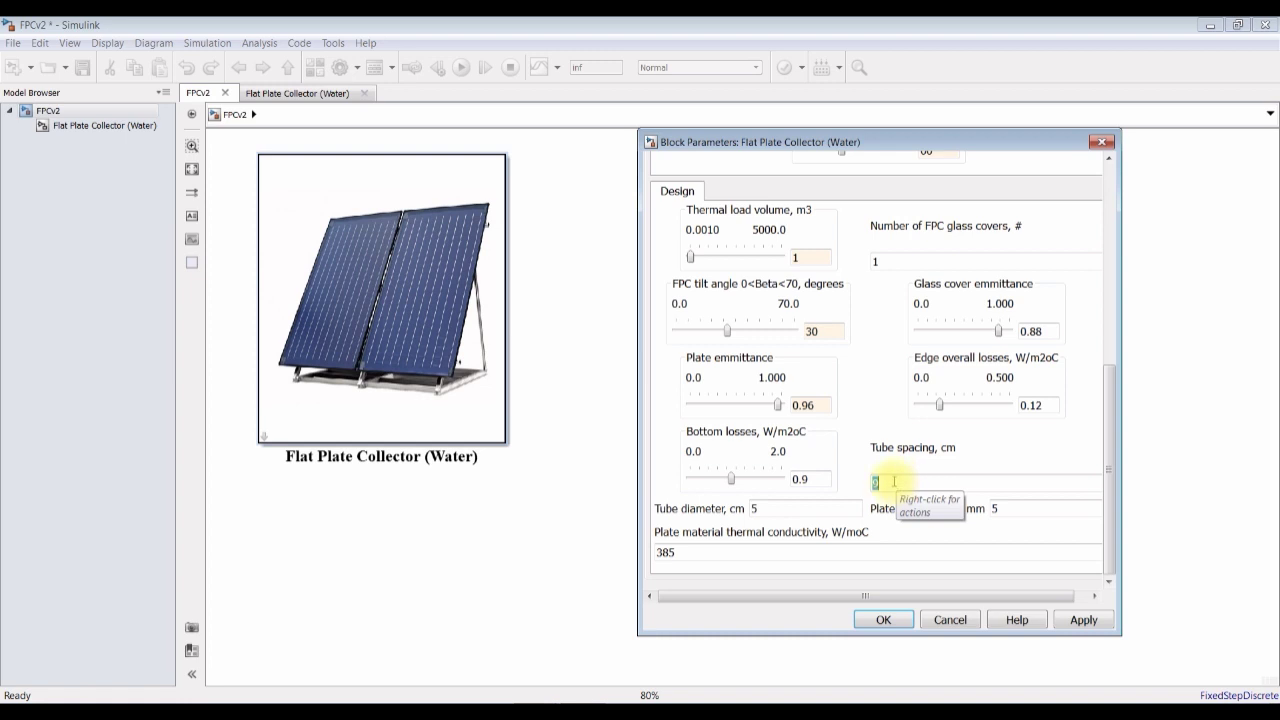
type("7")
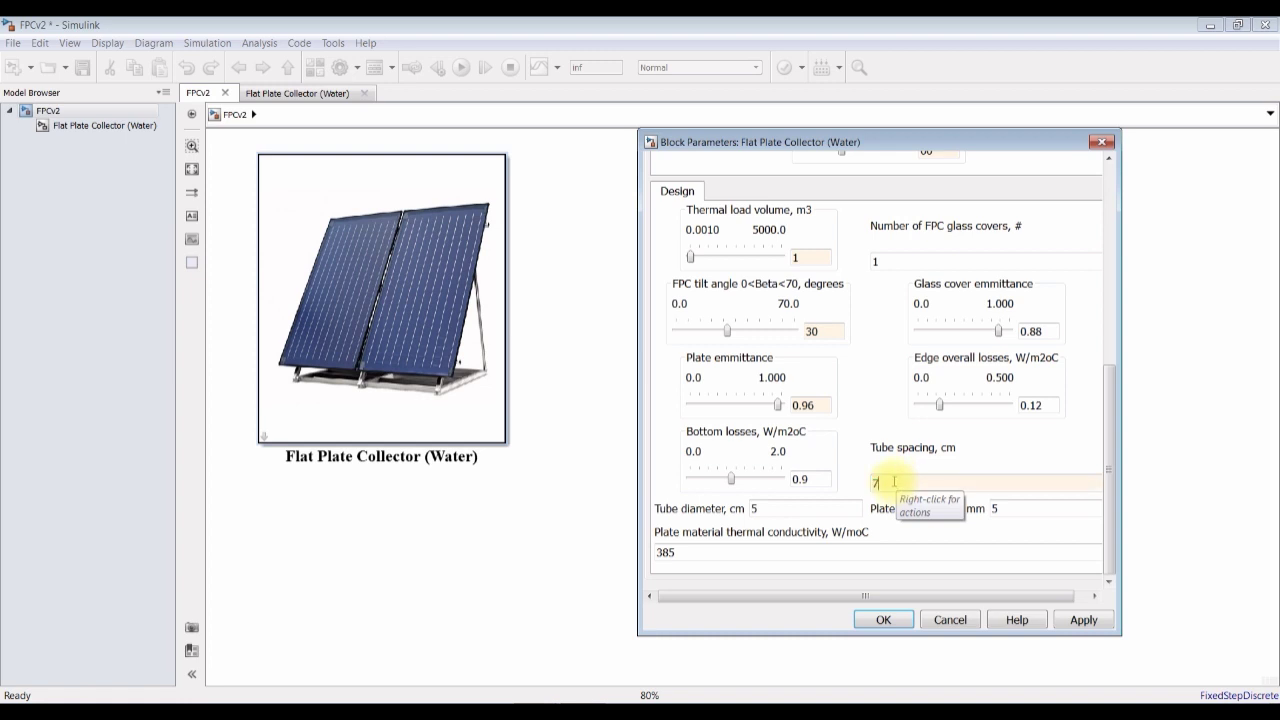
double_click(771, 510)
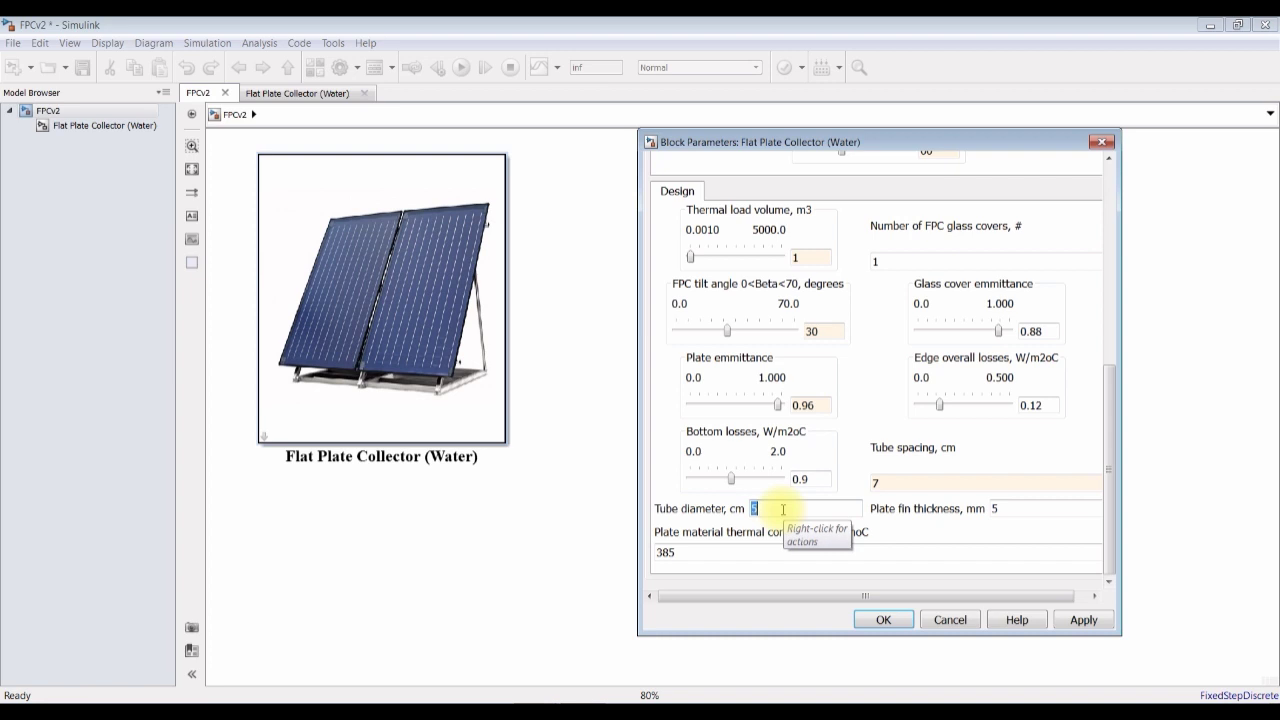
type("2.5")
key("Tab")
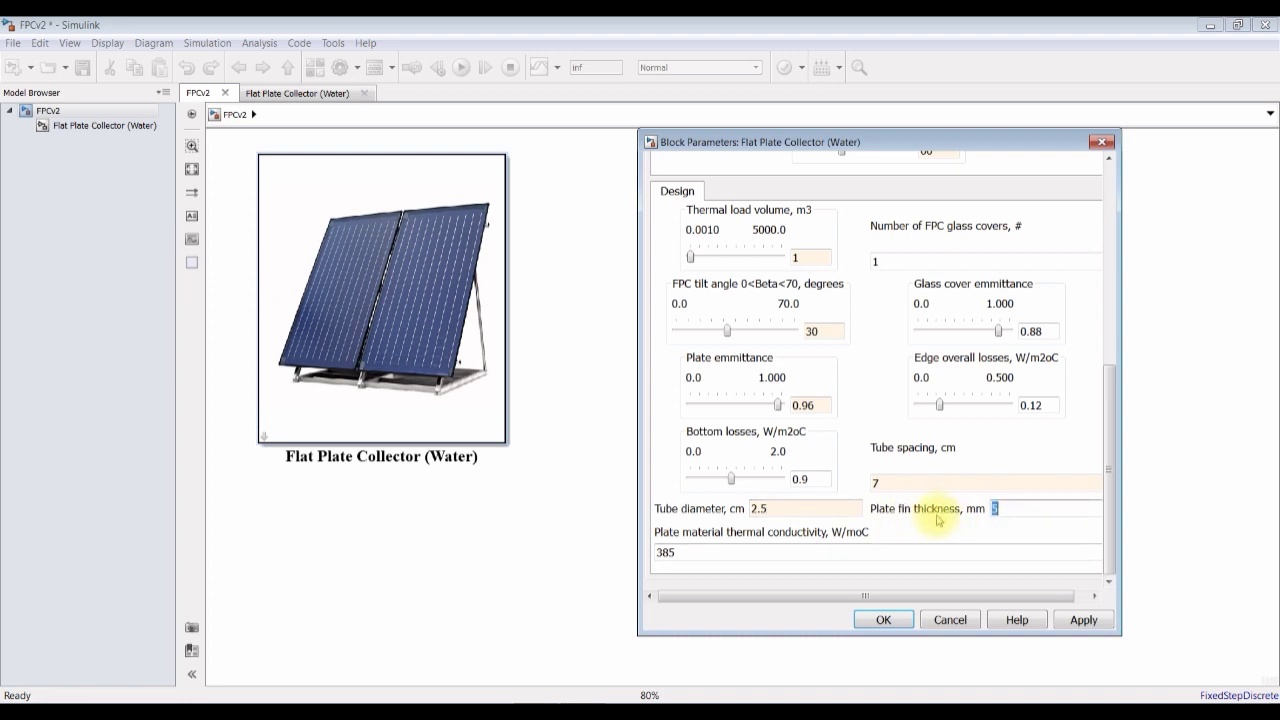
Apply the edited operating and design parameters to the collector block.
left_click(1014, 506)
double_click(700, 549)
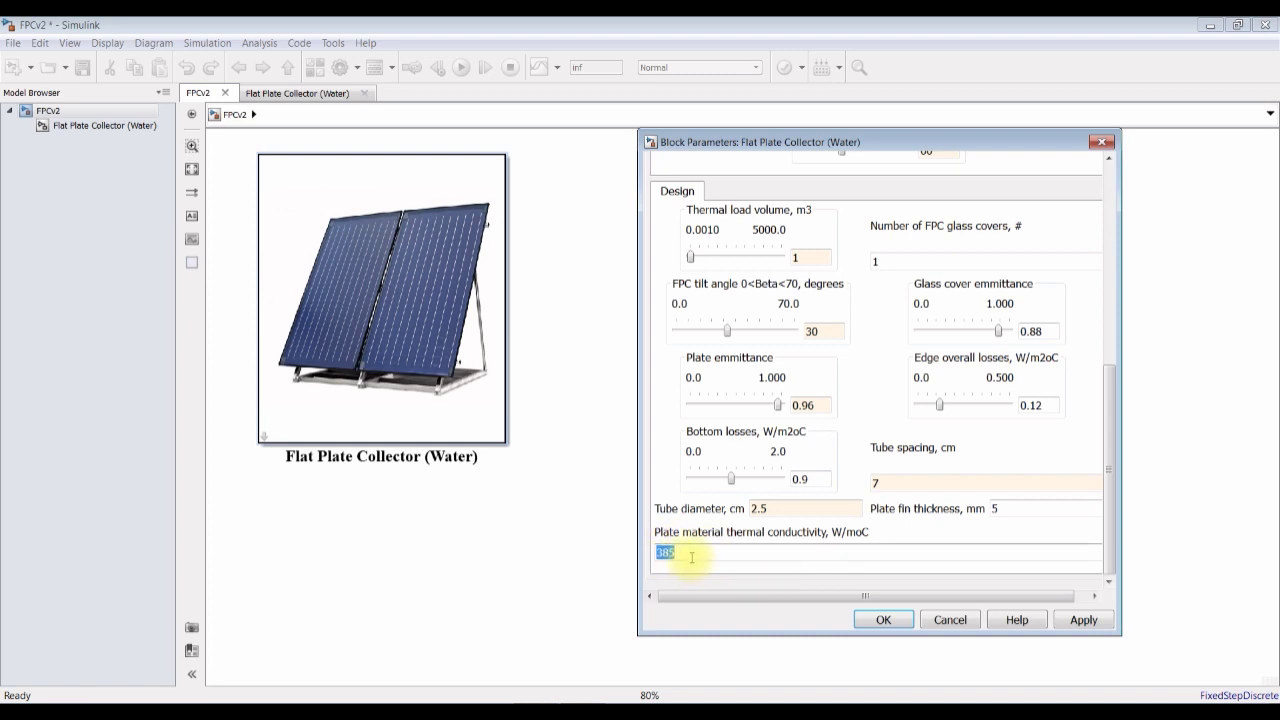
left_click(1108, 622)
left_click_drag(1106, 484, 1100, 277)
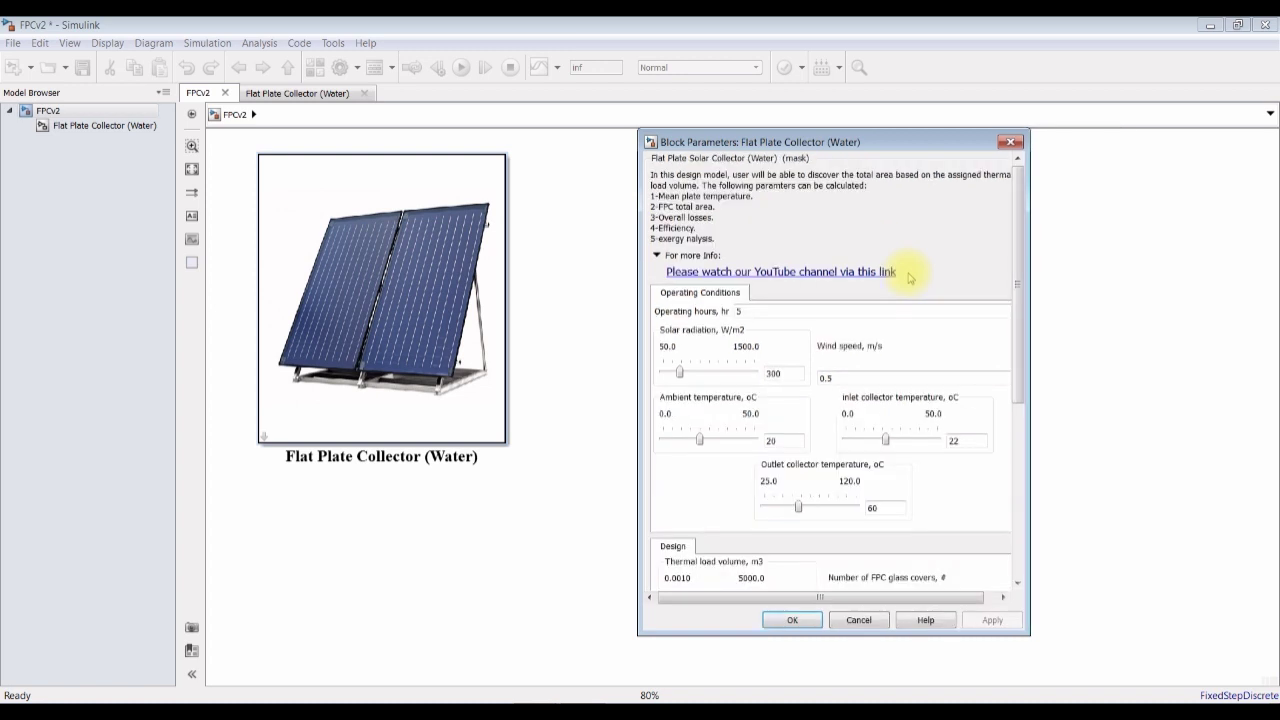
Open the Flat Plate Collector (Water) subsystem and run the simulation.
key("Return")
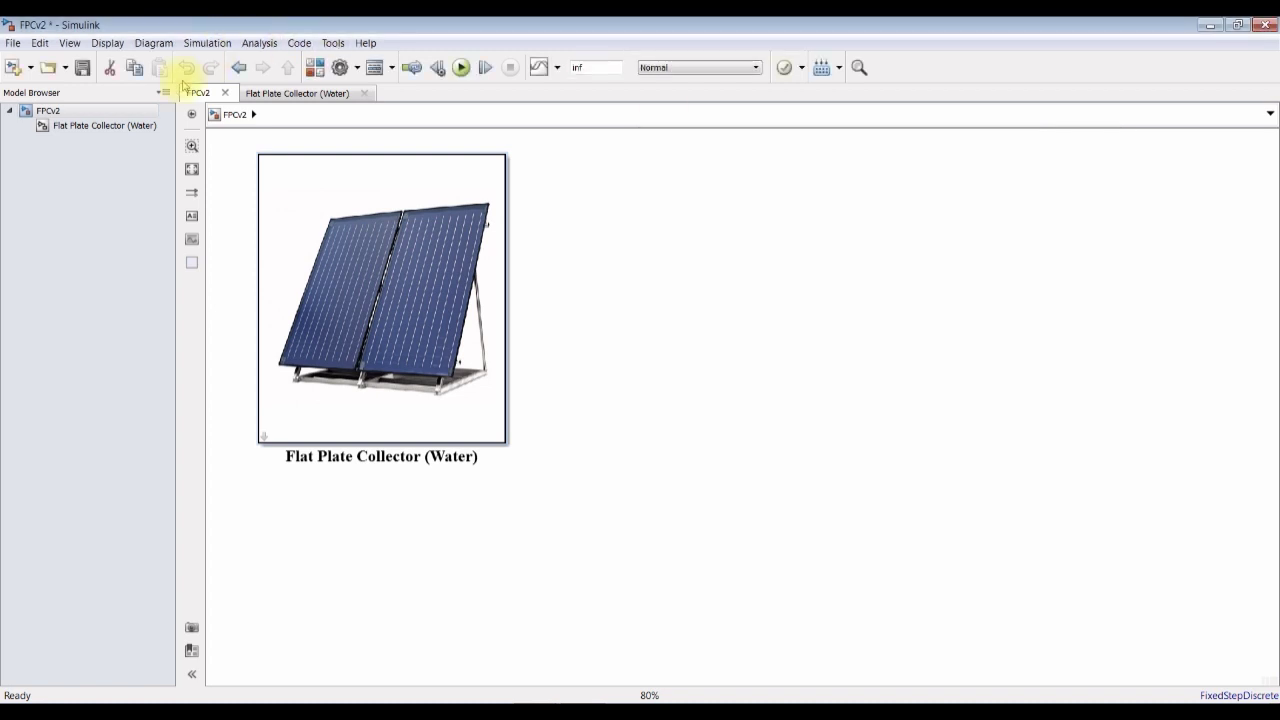
left_click(123, 126)
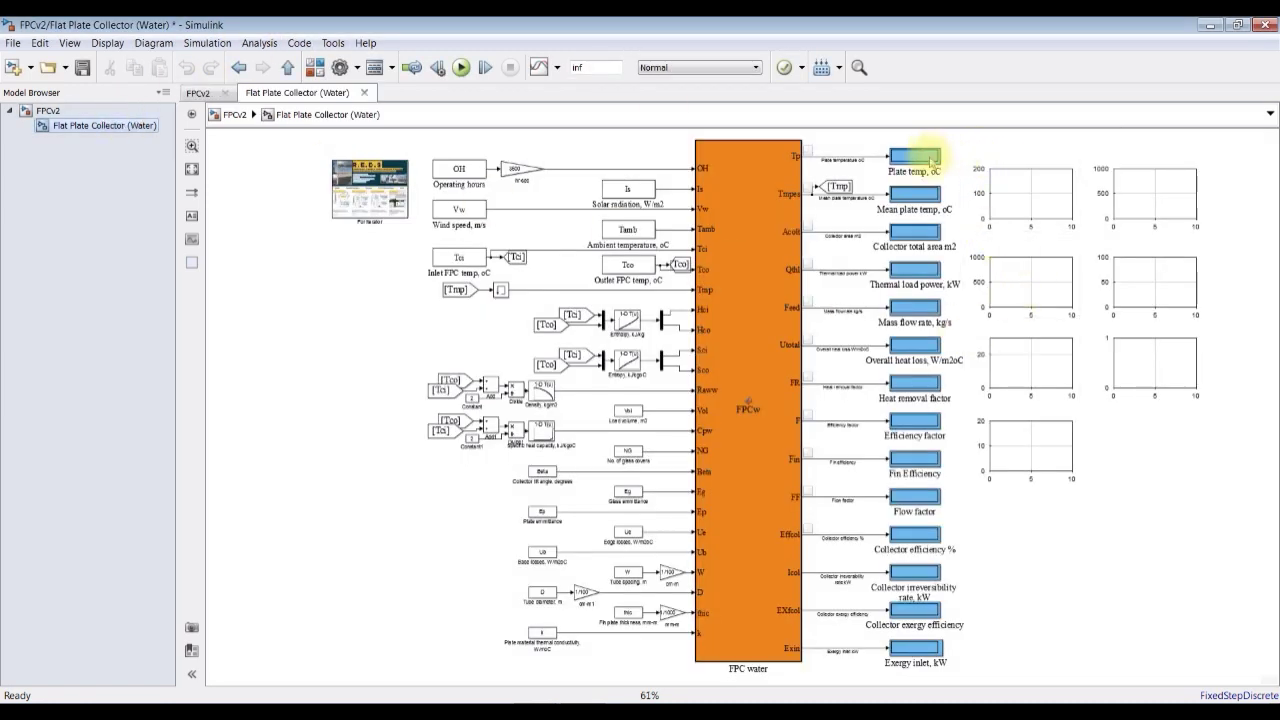
left_click(462, 68)
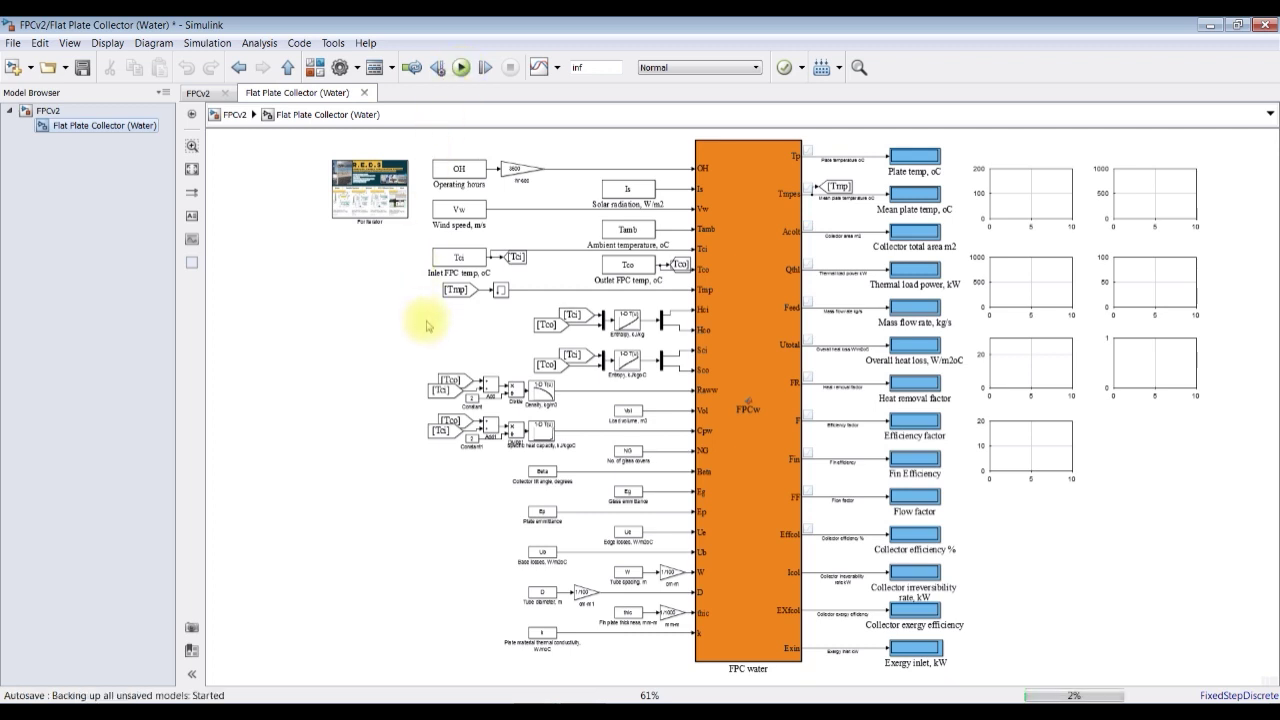
Bring back the collector's block parameters dialog and move it clear of the output displays and plots.
left_click(534, 703)
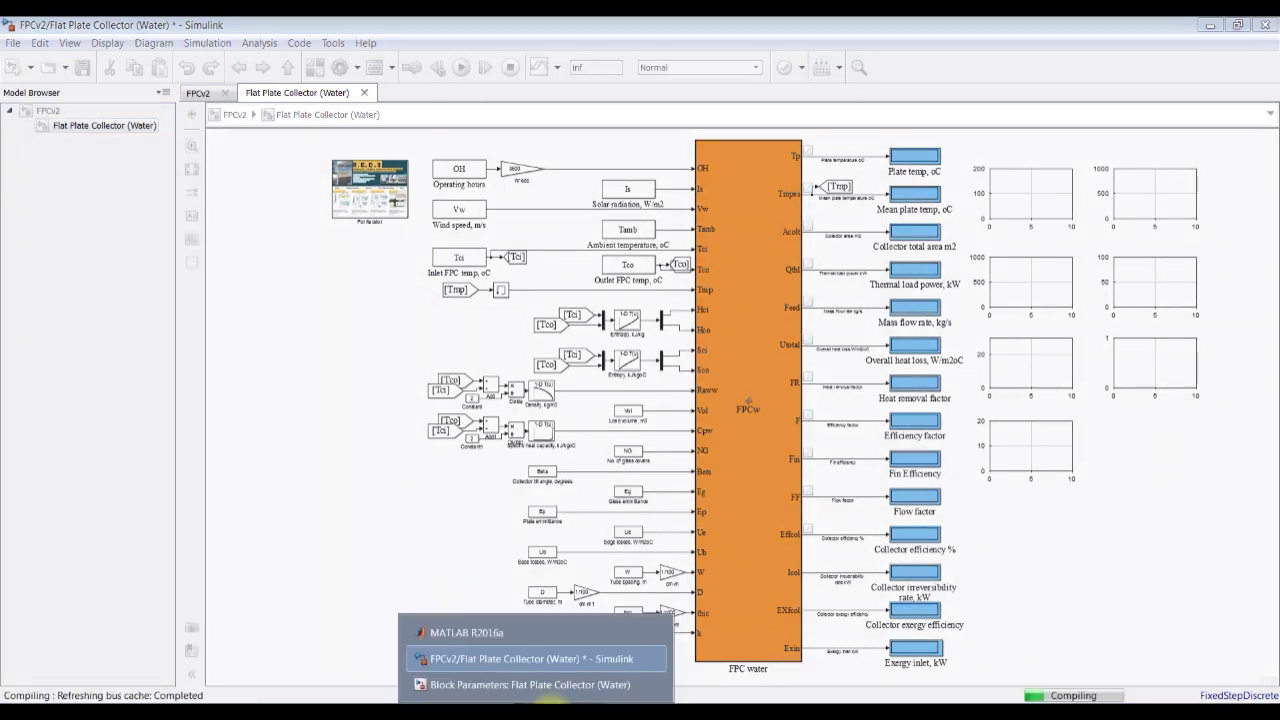
left_click(518, 681)
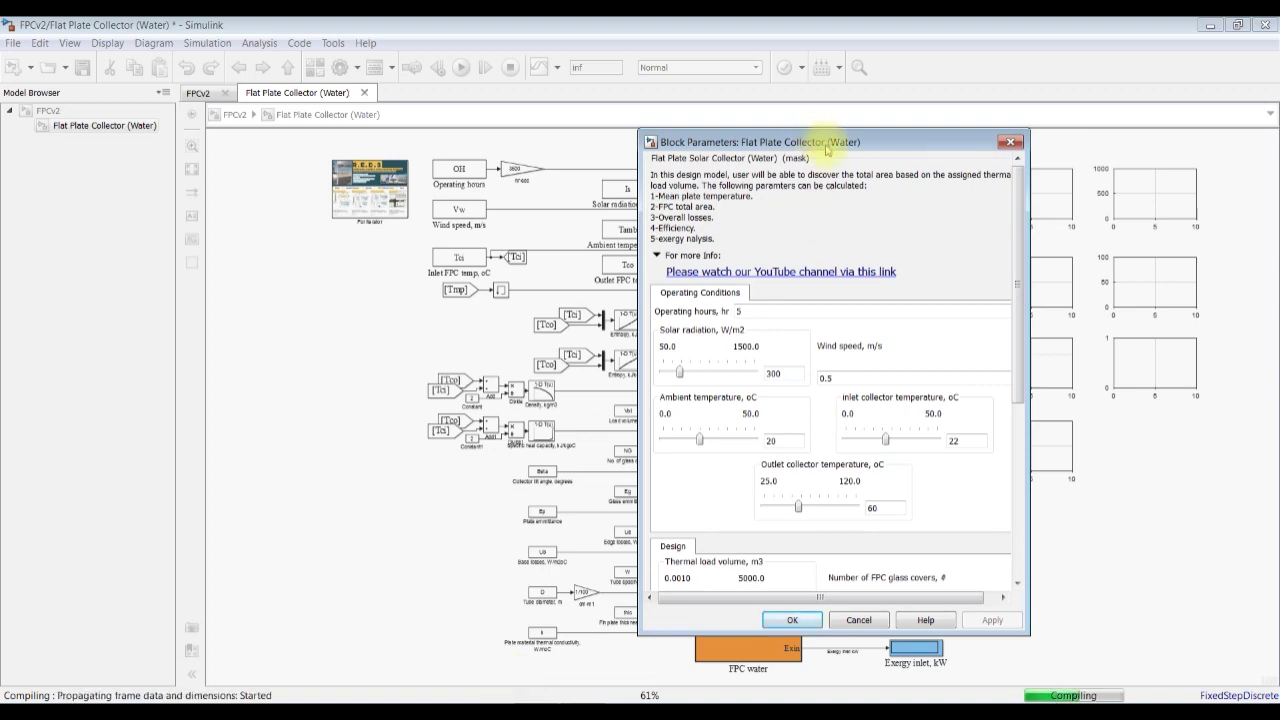
left_click_drag(828, 143, 412, 134)
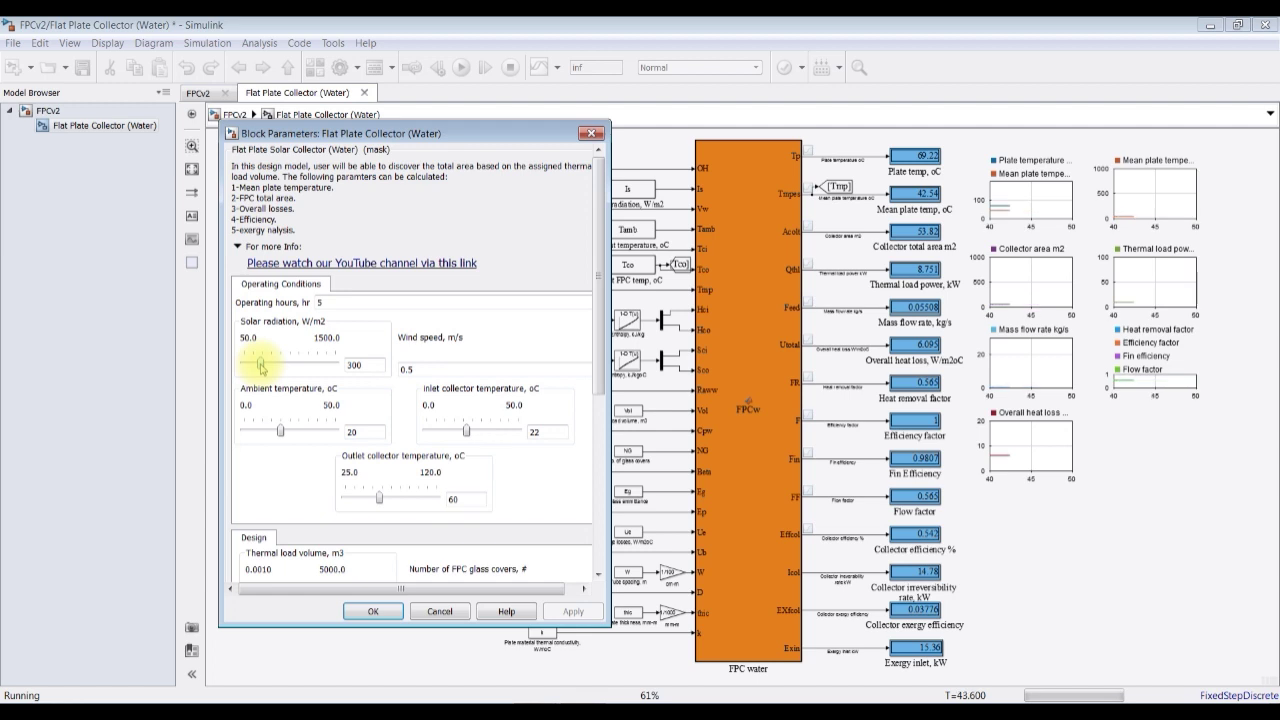
Raise the solar radiation to 833 W/m2 and the ambient temperature to 29.5 °C while the simulation is running.
left_click_drag(260, 364, 262, 369)
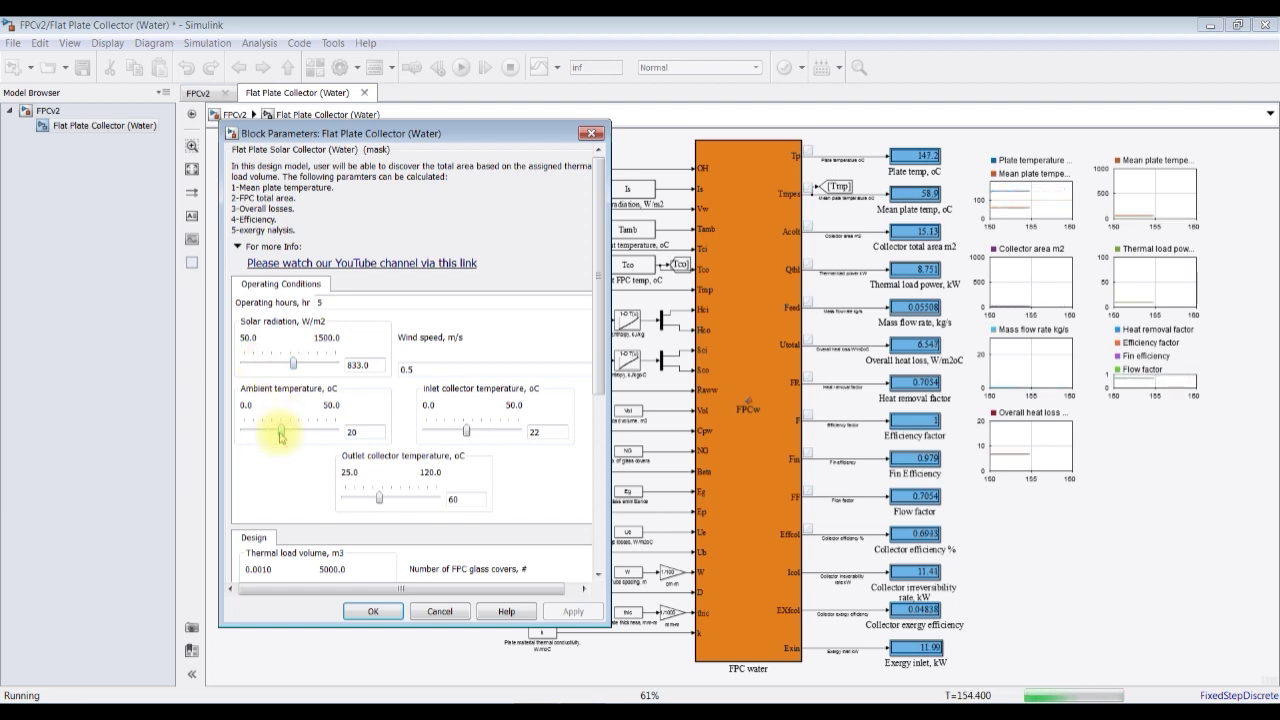
key("Right")
key("Right")
key("Right")
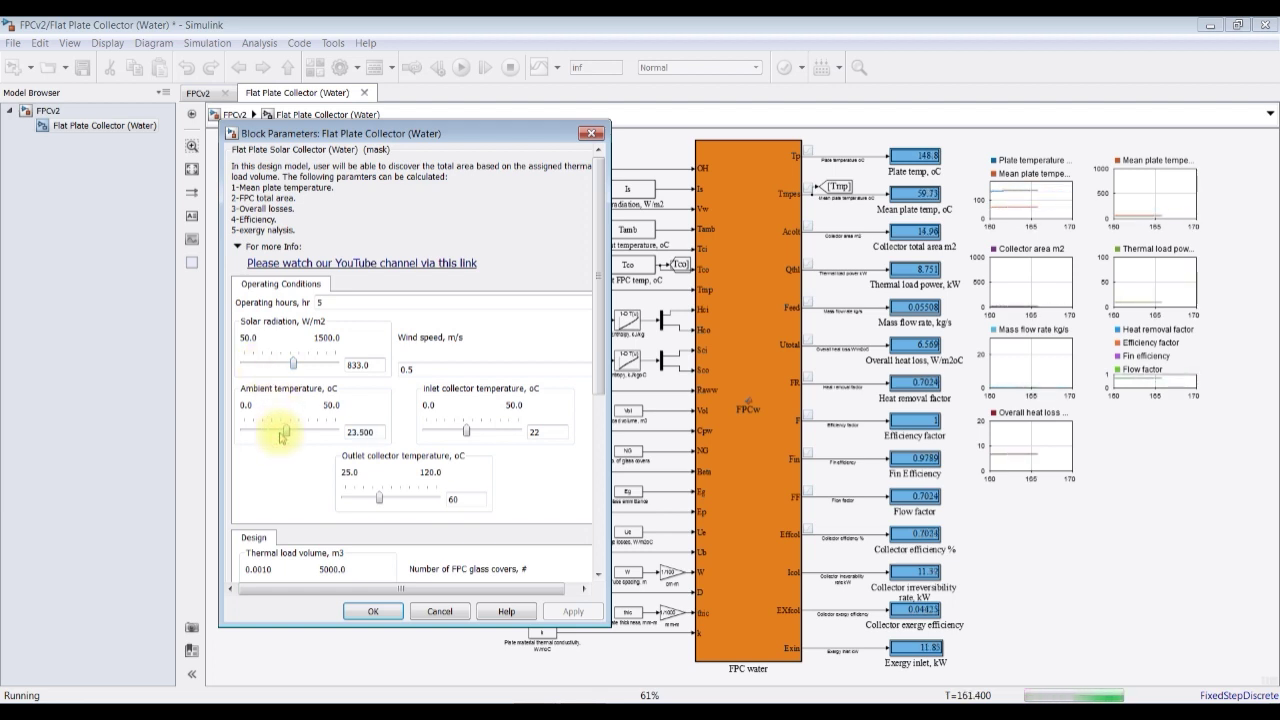
key("Right")
key("Right")
key("Right")
key("Right")
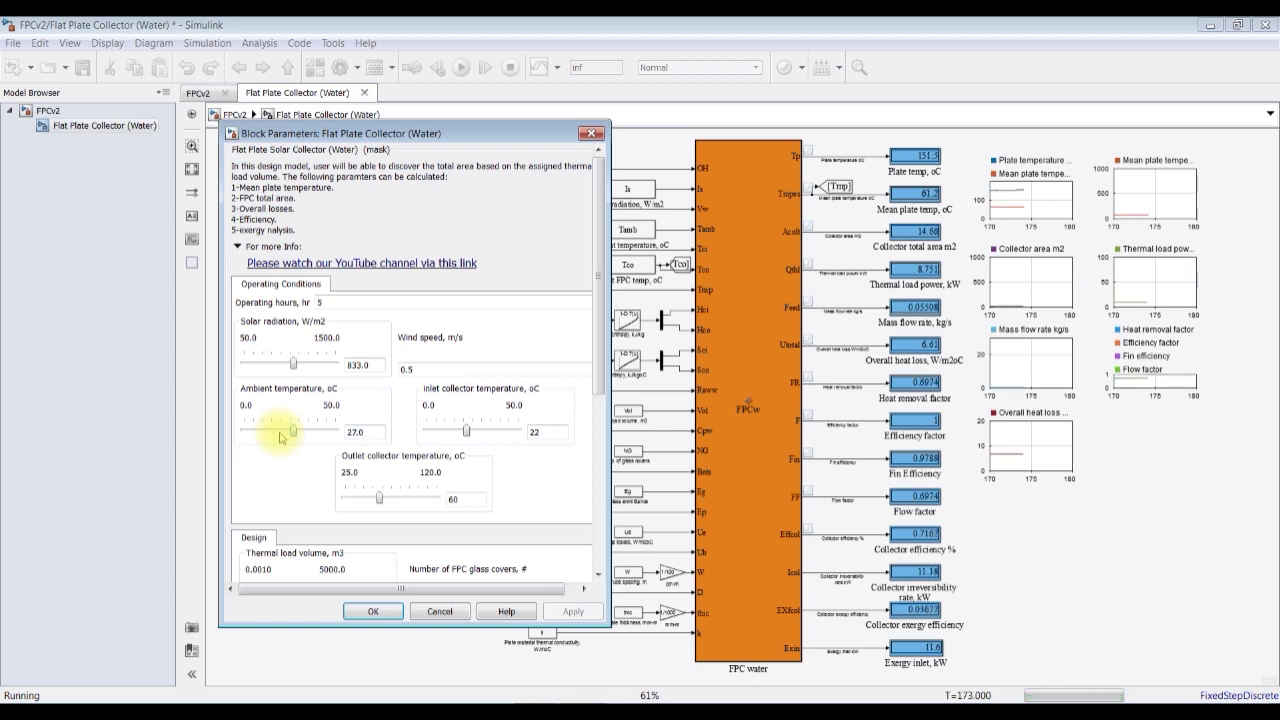
key("Right")
key("Right")
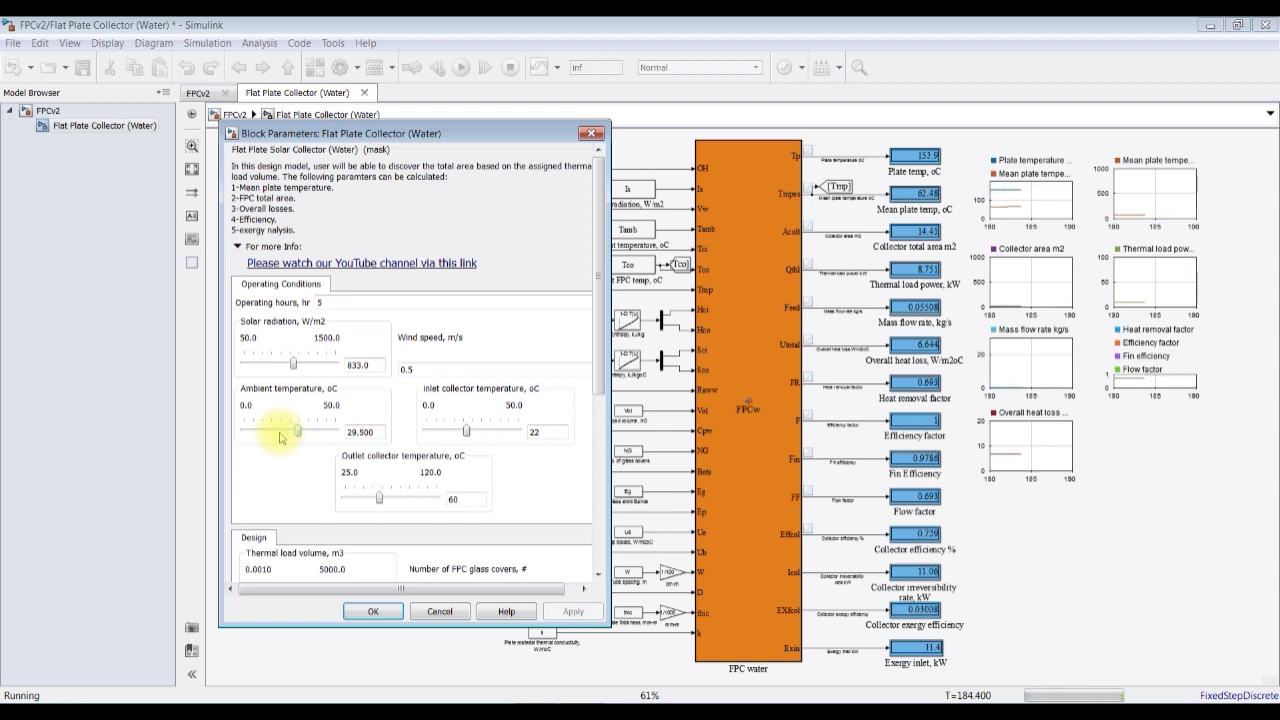